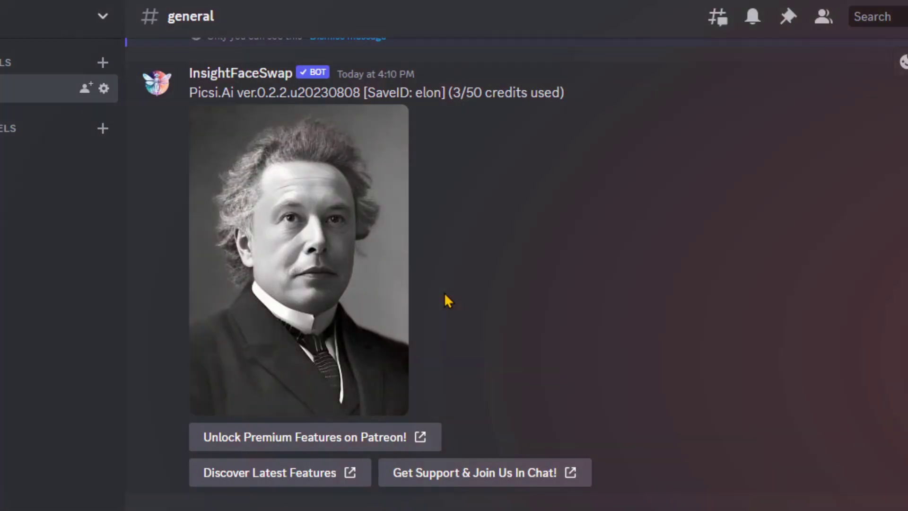
# Enlarge the BlueWillow renaissance portrait and send it to the INSwapper app for a face swap
pyautogui.click(297, 237)
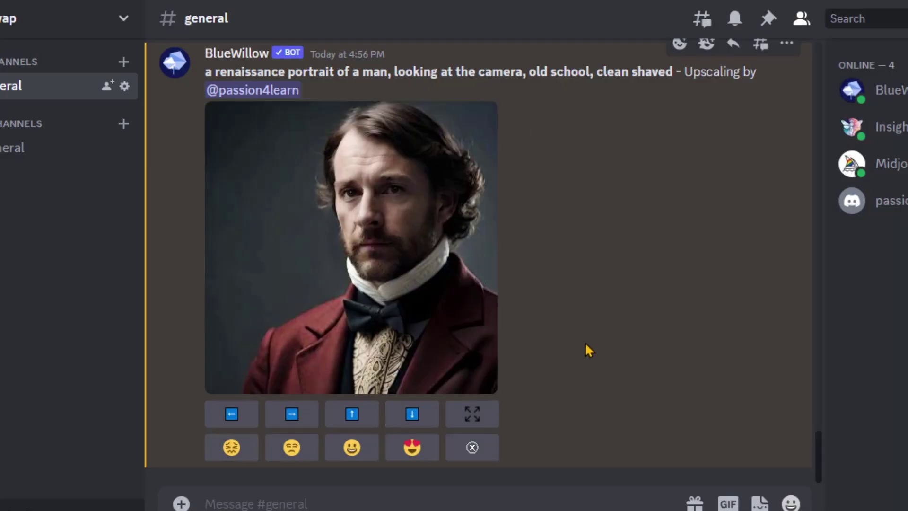
pyautogui.rightClick(360, 290)
pyautogui.moveTo(501, 371)
pyautogui.click(558, 379)
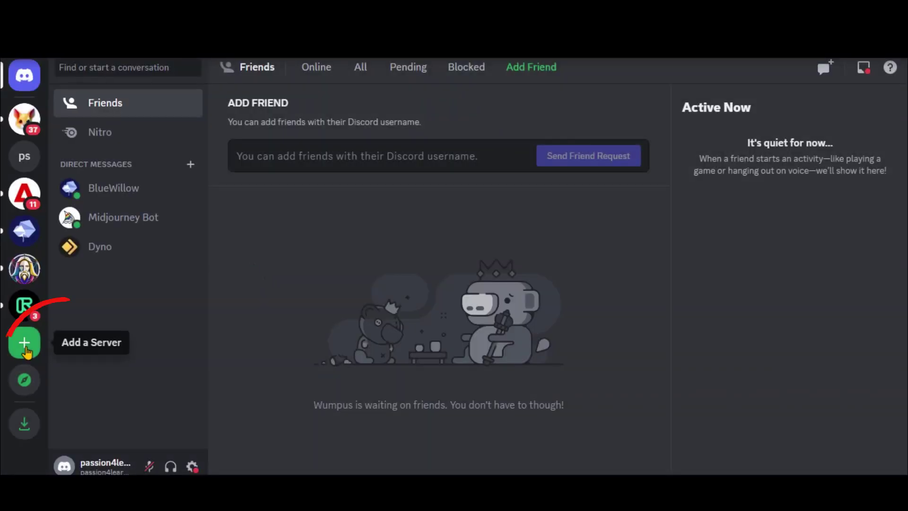
# Create a new server from scratch, for me and my friends, named FaceSwap
pyautogui.click(26, 346)
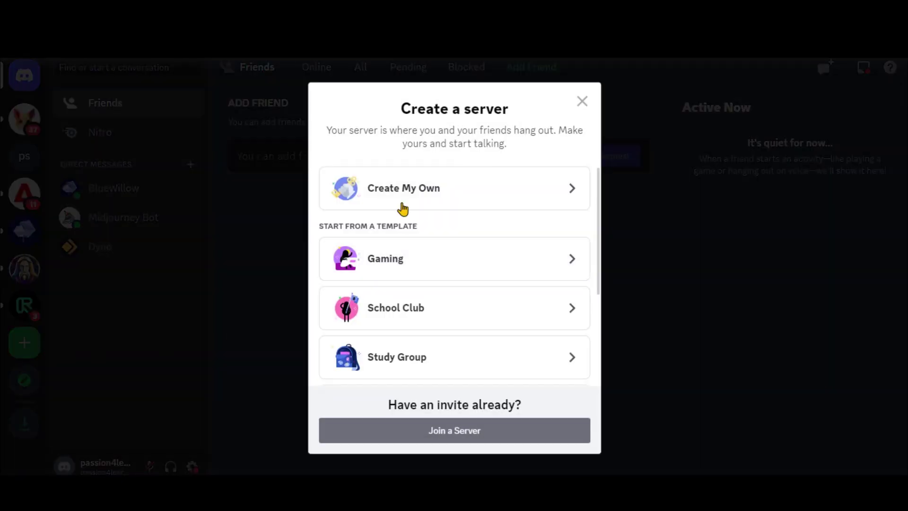
pyautogui.click(412, 196)
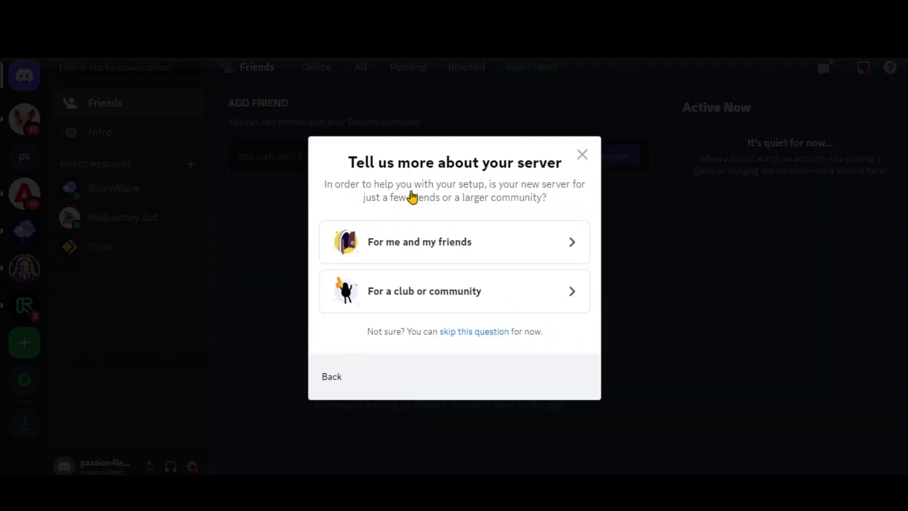
pyautogui.click(454, 251)
pyautogui.write('FaceSwap')
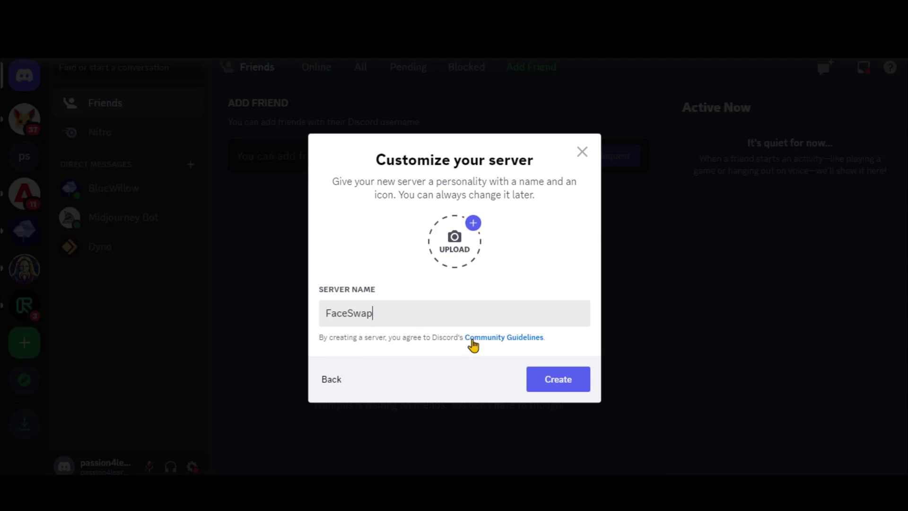
pyautogui.click(564, 387)
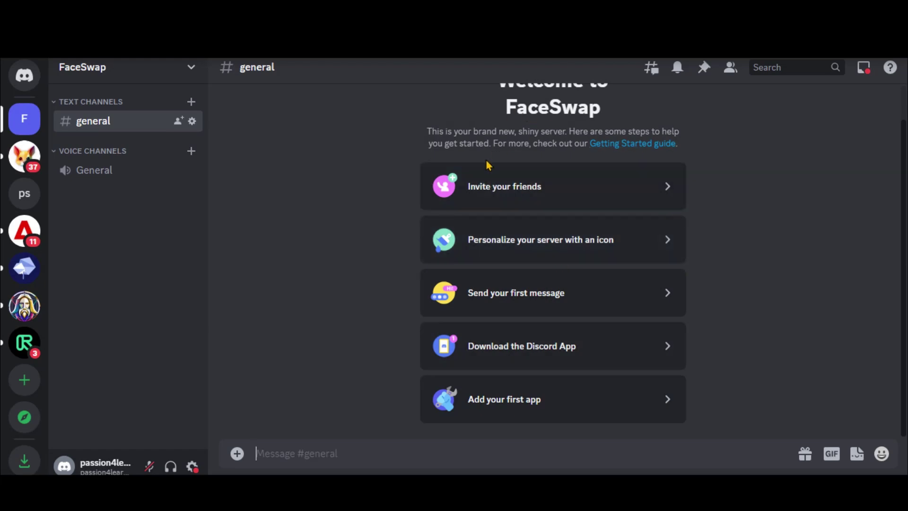
# Open the InsightFace bot's invite link and authorize it for the FaceSwap server
pyautogui.scroll(2, 517, 197)
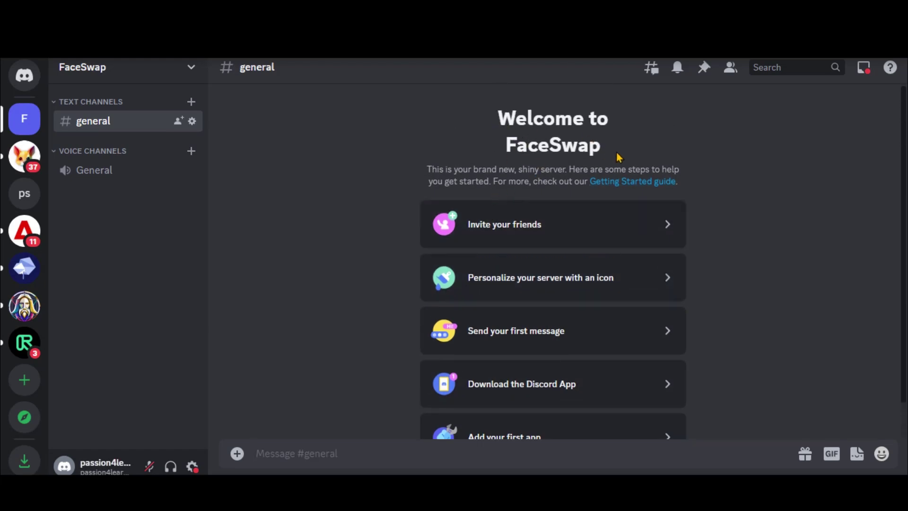
pyautogui.press('Return')
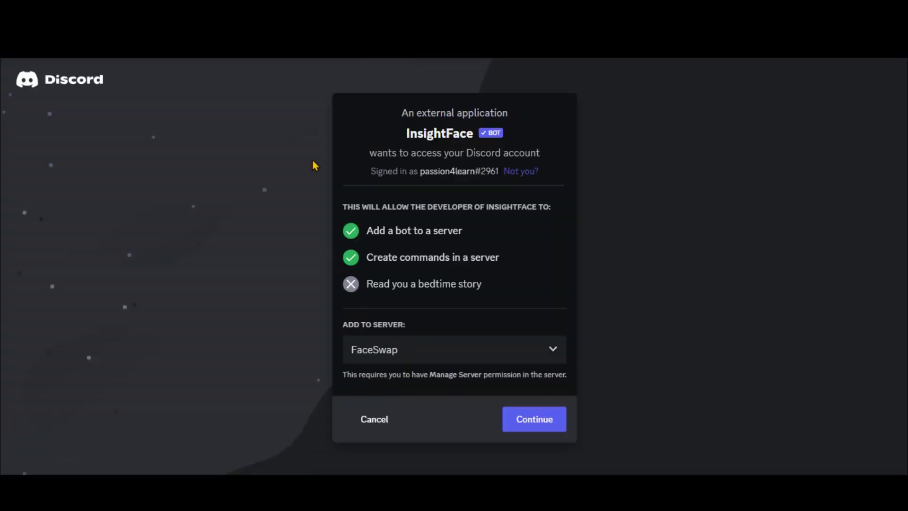
pyautogui.click(423, 356)
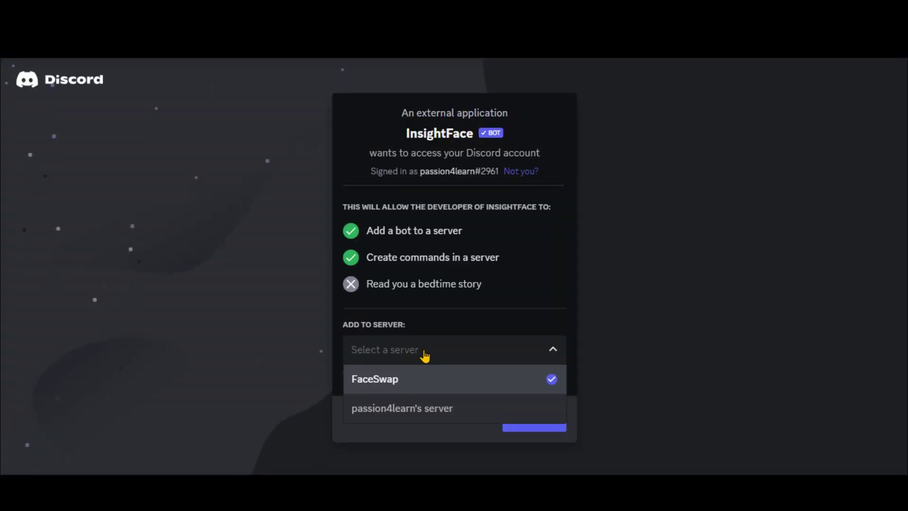
pyautogui.click(397, 381)
pyautogui.click(535, 419)
pyautogui.click(543, 466)
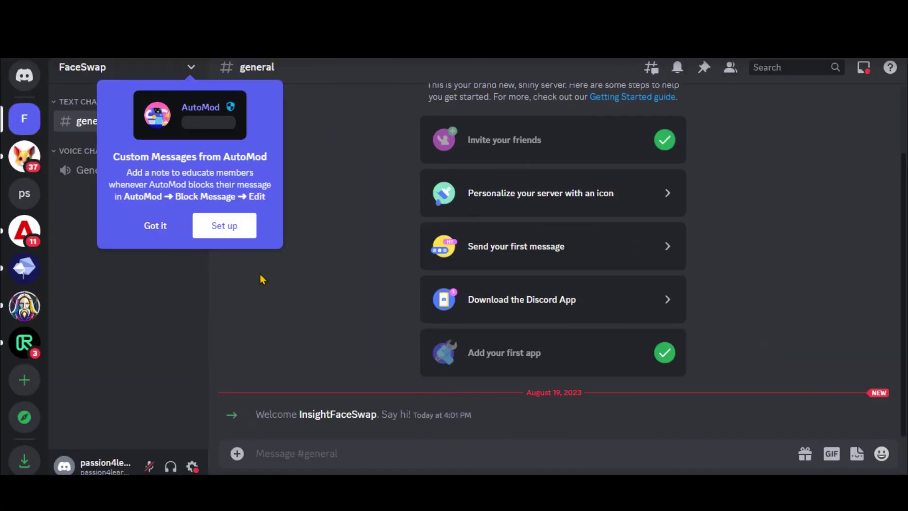
# Dismiss the AutoMod tip and run /saveid with the face photo and idname 'elon'
pyautogui.click(155, 225)
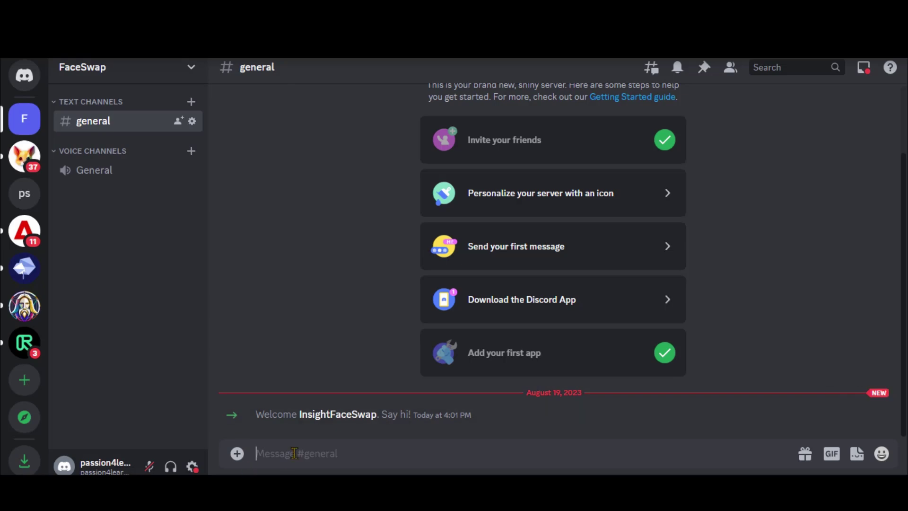
pyautogui.write('/sav')
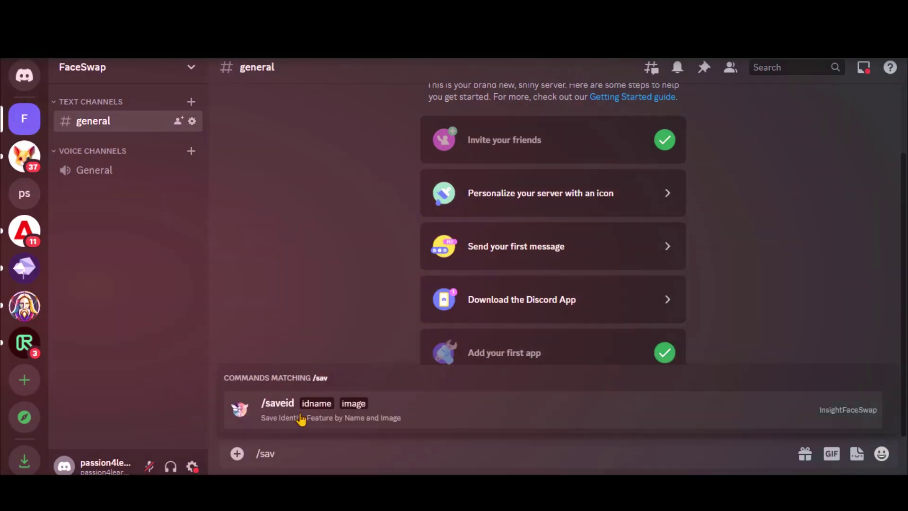
pyautogui.click(300, 417)
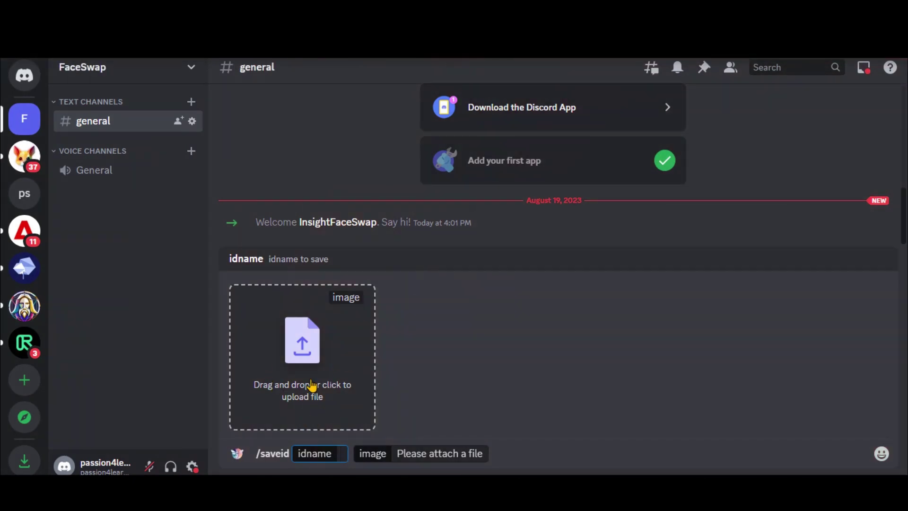
pyautogui.moveTo(311, 385); pyautogui.dragTo(314, 384)
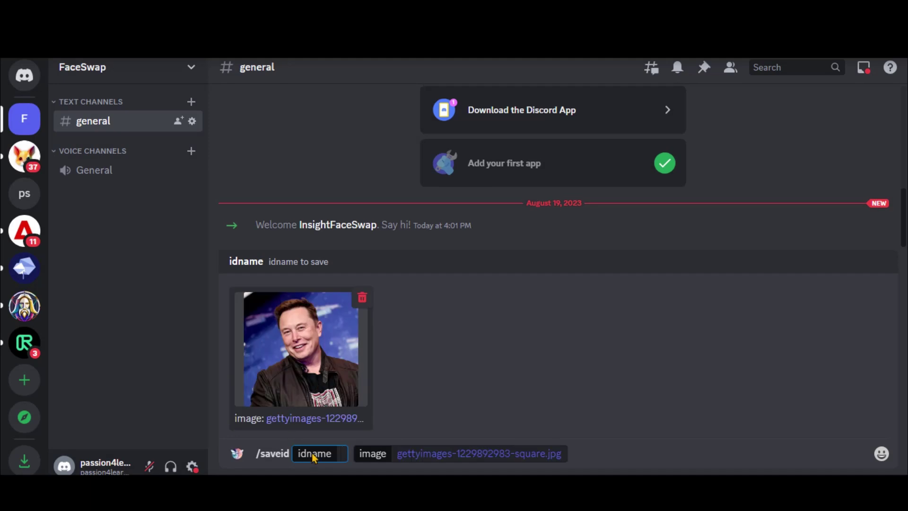
pyautogui.write('elon')
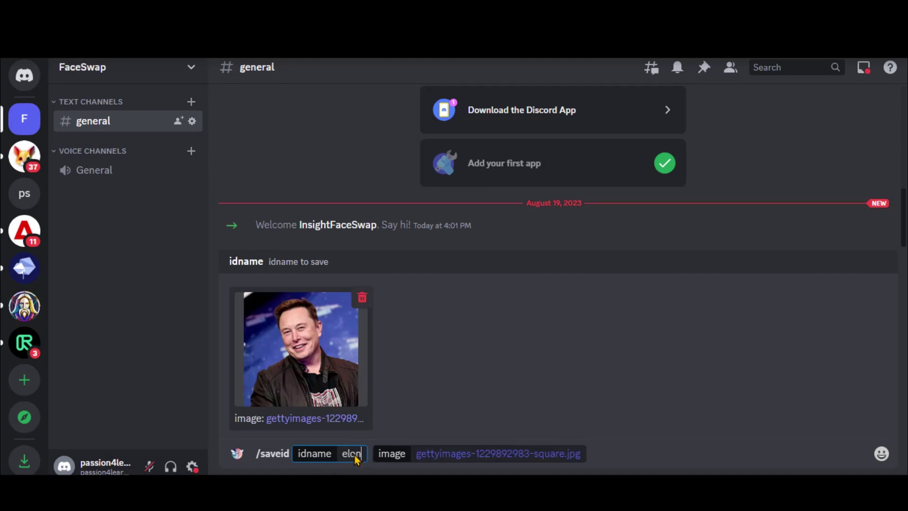
pyautogui.press('Return')
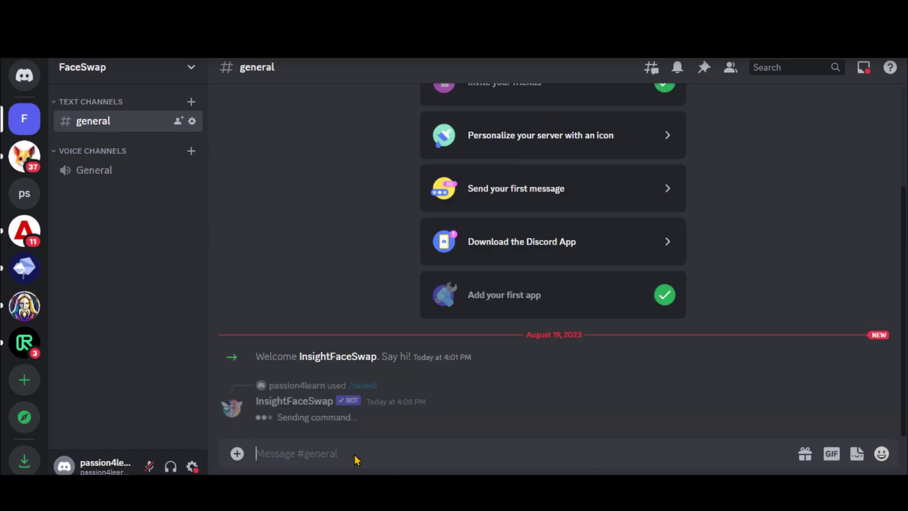
pyautogui.moveTo(255, 416)
pyautogui.mouseDown()
pyautogui.moveTo(347, 431)
pyautogui.moveTo(262, 411)
pyautogui.mouseUp()
pyautogui.click(351, 424)
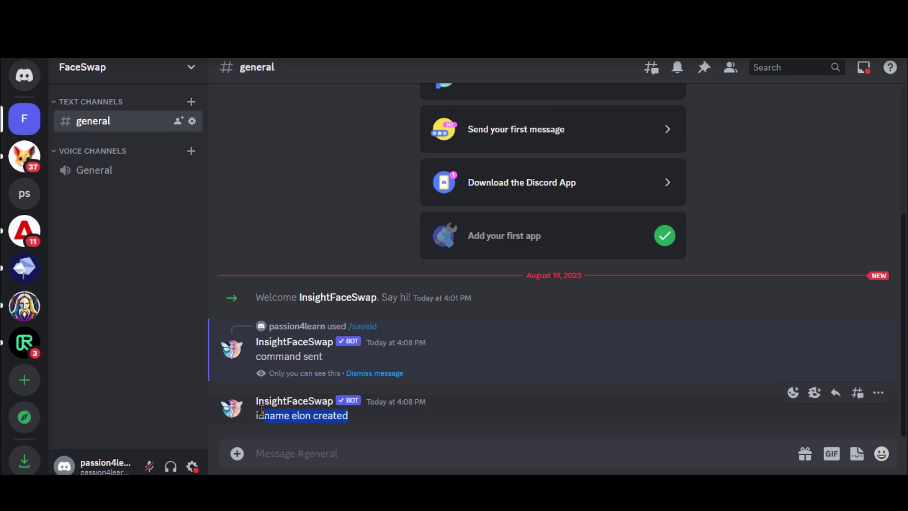
# Run /swapid on output.png with idname 'elon' and enlarge the swapped portrait
pyautogui.click(307, 449)
pyautogui.write('/swap')
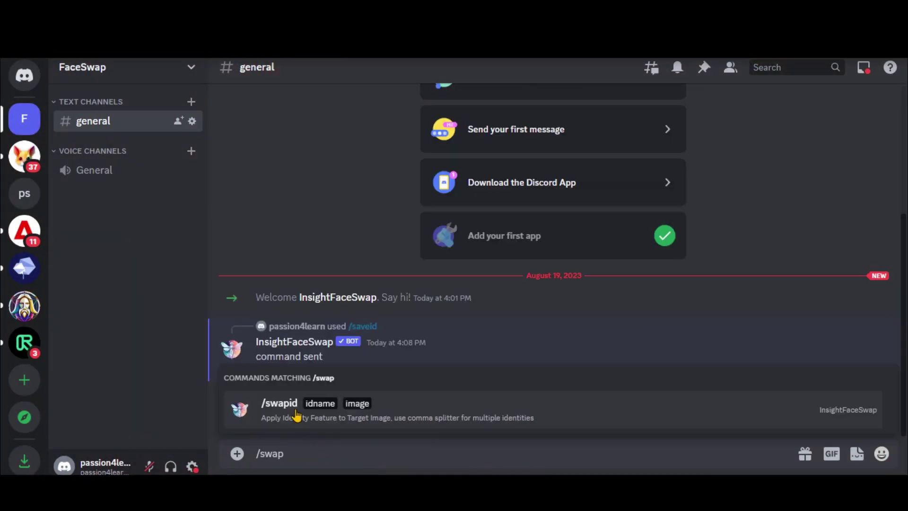
pyautogui.click(297, 415)
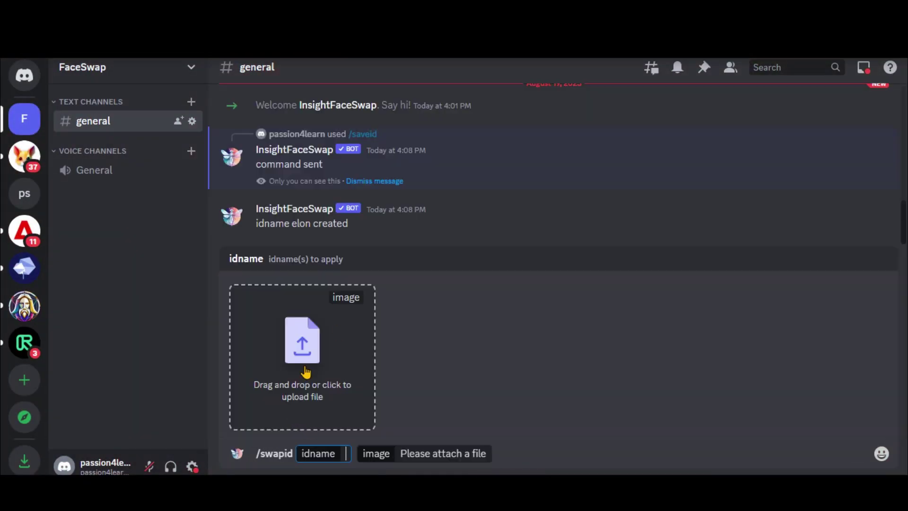
pyautogui.moveTo(304, 371); pyautogui.dragTo(318, 377)
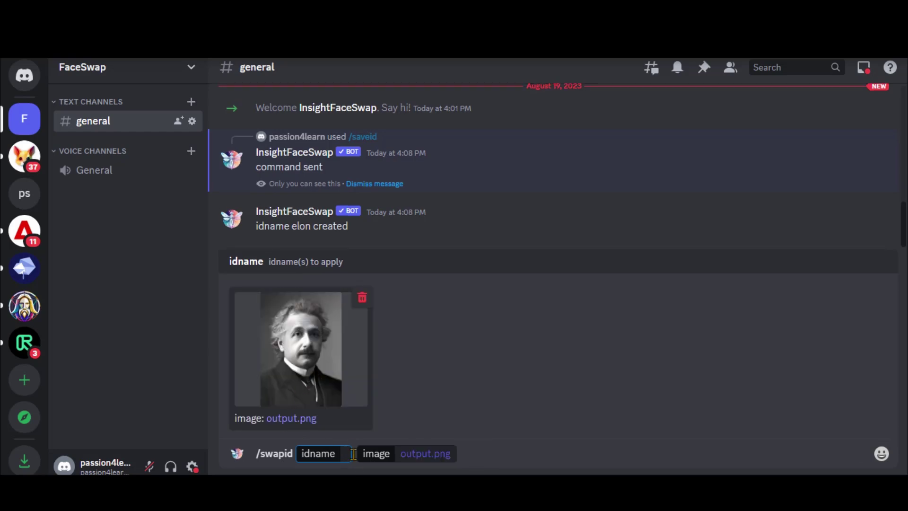
pyautogui.write('elo')
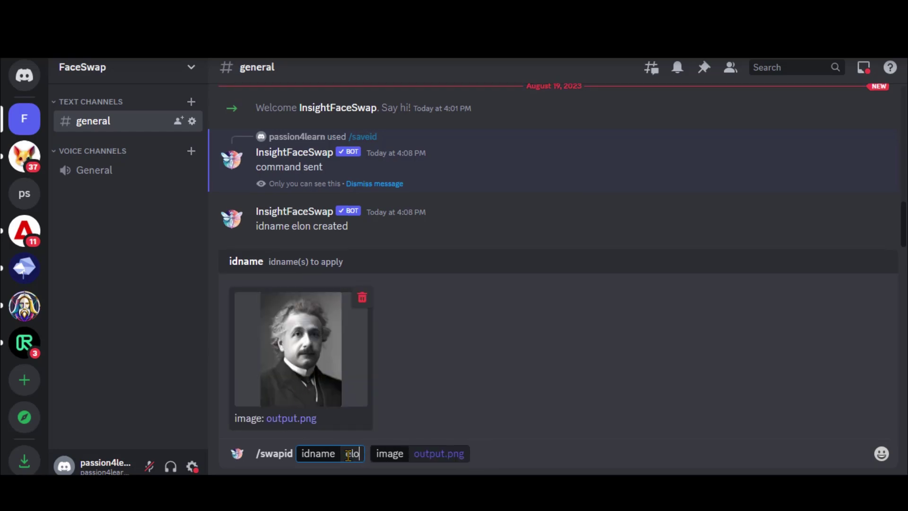
pyautogui.write('n')
pyautogui.press('Return')
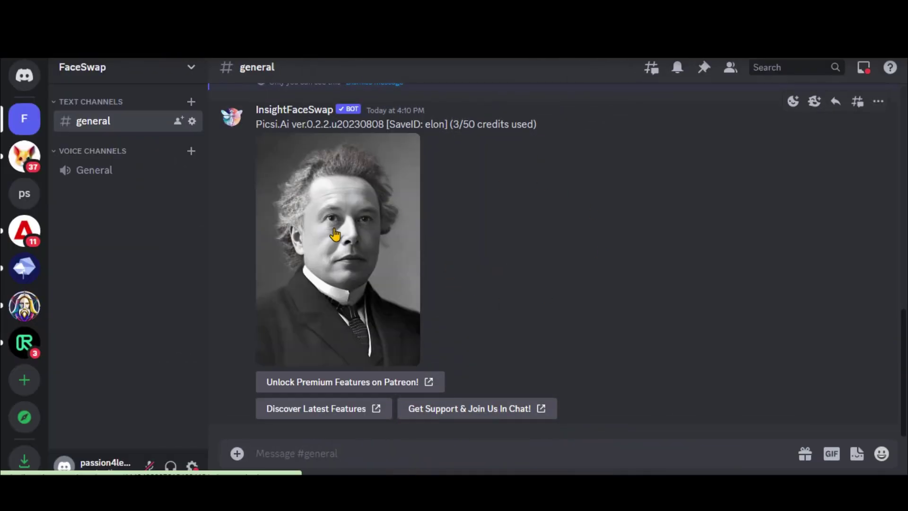
pyautogui.click(335, 236)
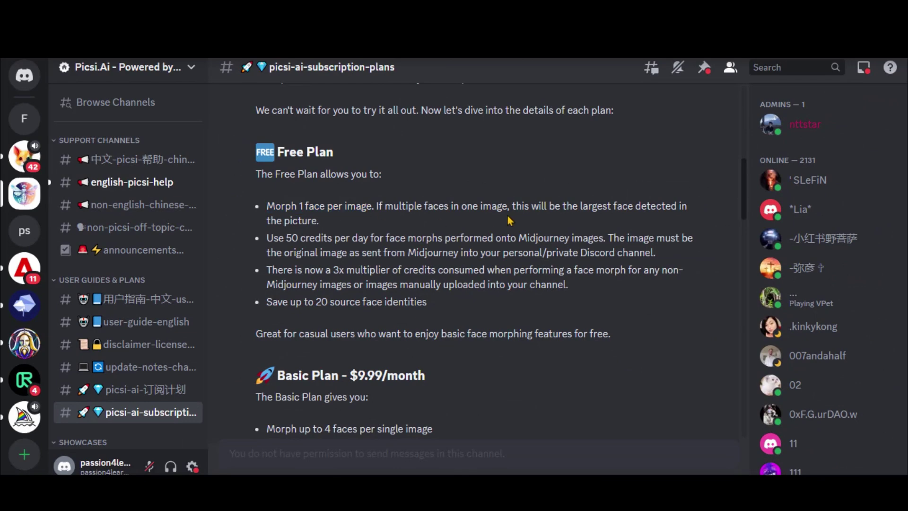
pyautogui.moveTo(387, 206)
pyautogui.mouseDown()
pyautogui.moveTo(588, 208)
pyautogui.moveTo(661, 222)
pyautogui.mouseUp()
pyautogui.moveTo(289, 237); pyautogui.dragTo(370, 237)
pyautogui.click(373, 240)
pyautogui.moveTo(495, 241); pyautogui.dragTo(607, 239)
pyautogui.click(383, 250)
pyautogui.click(416, 268)
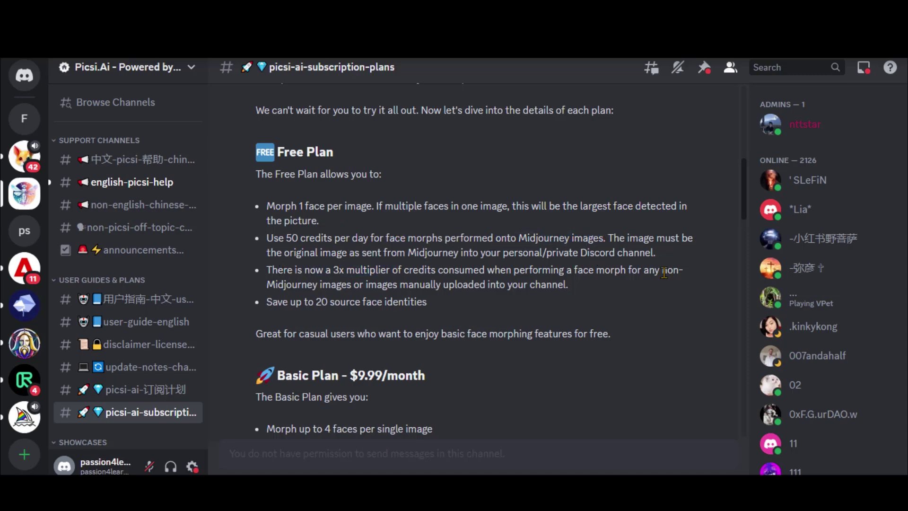
pyautogui.moveTo(667, 269); pyautogui.dragTo(456, 284)
pyautogui.click(524, 276)
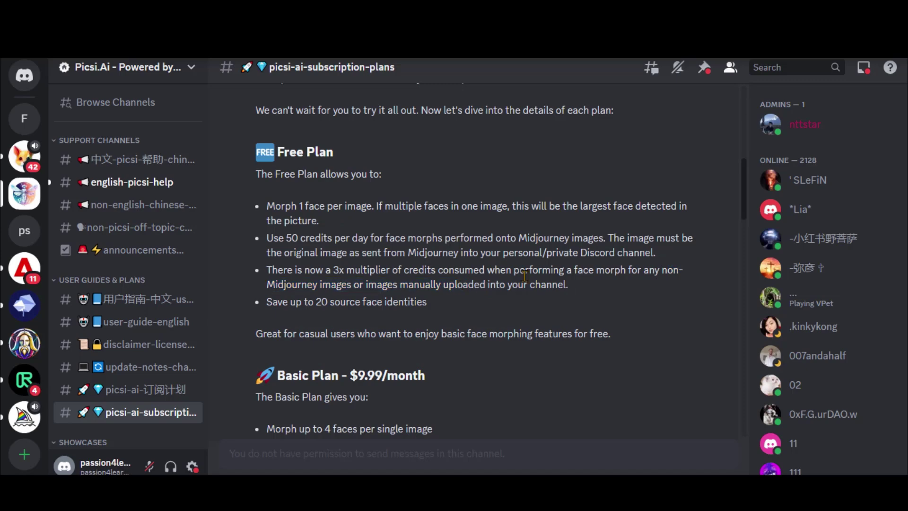
pyautogui.scroll(-2, 383, 268)
pyautogui.moveTo(315, 236); pyautogui.dragTo(428, 239)
pyautogui.click(437, 241)
pyautogui.scroll(-5, 404, 235)
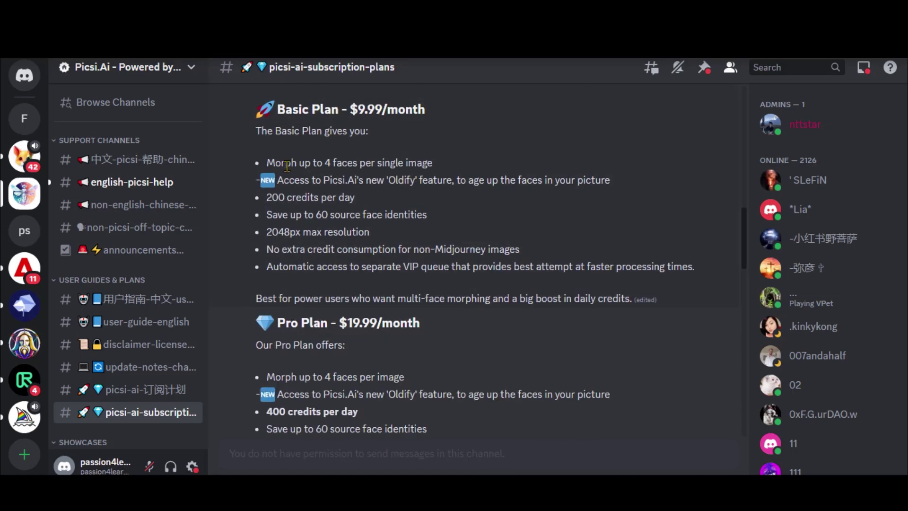
pyautogui.scroll(-5, 478, 225)
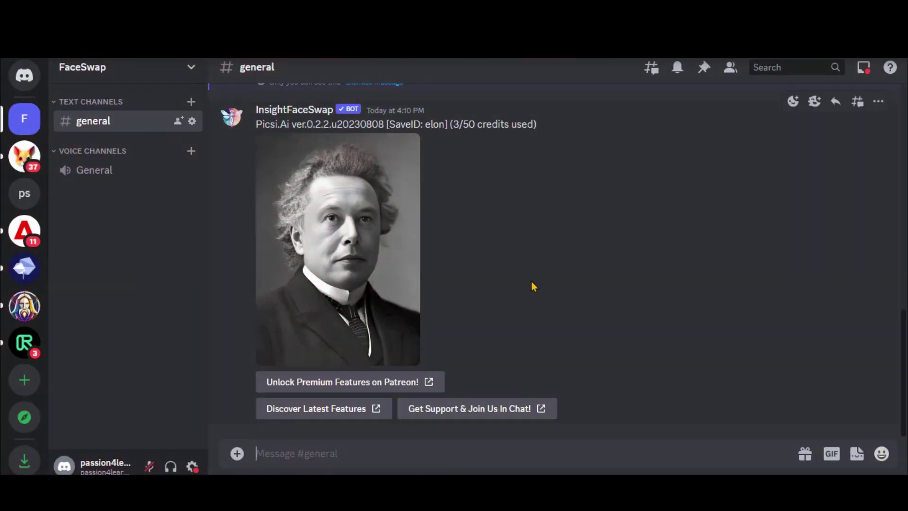
# Post the Einstein portrait in #general and preview it enlarged
pyautogui.moveTo(533, 285); pyautogui.dragTo(529, 286)
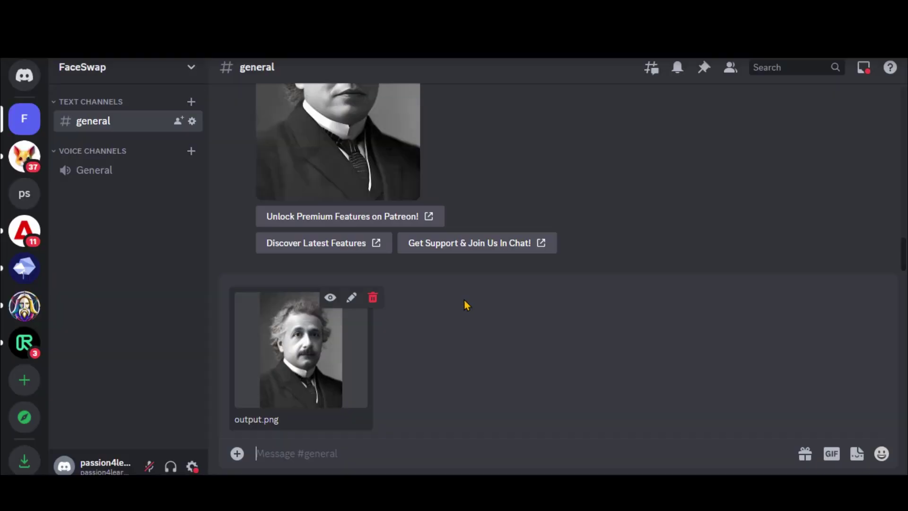
pyautogui.press('Return')
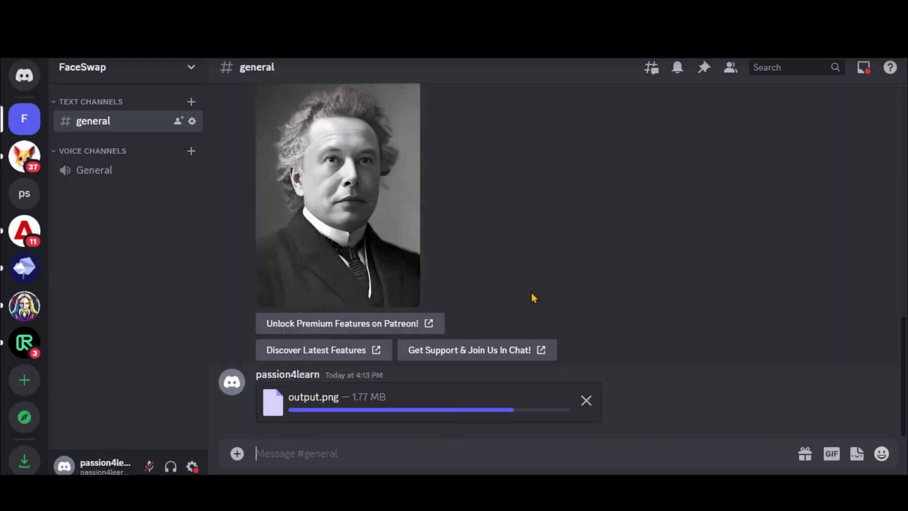
pyautogui.click(364, 289)
pyautogui.click(357, 282)
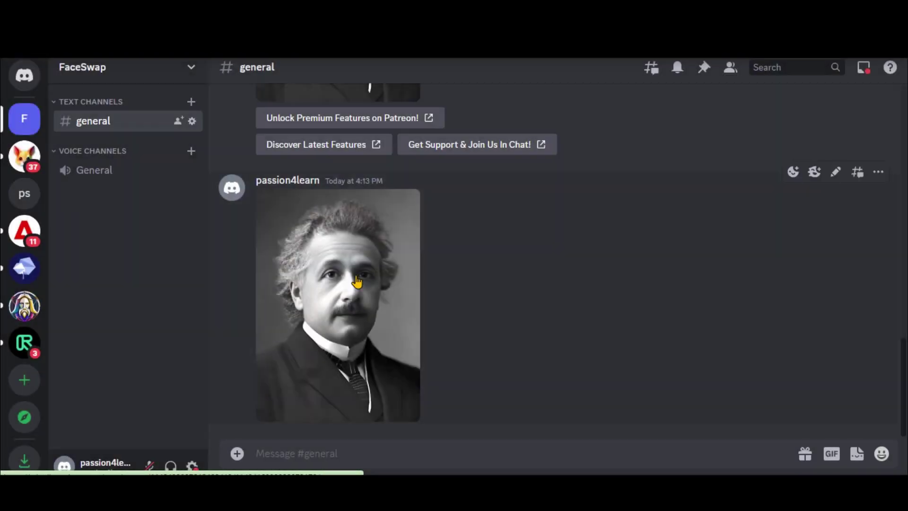
# Run the INSwapper app on the posted Einstein image
pyautogui.rightClick(357, 282)
pyautogui.moveTo(405, 393)
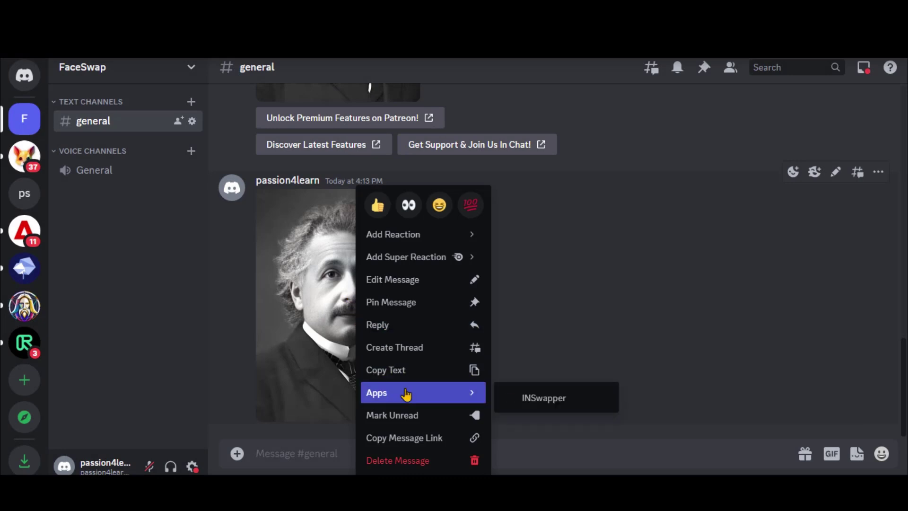
pyautogui.click(540, 402)
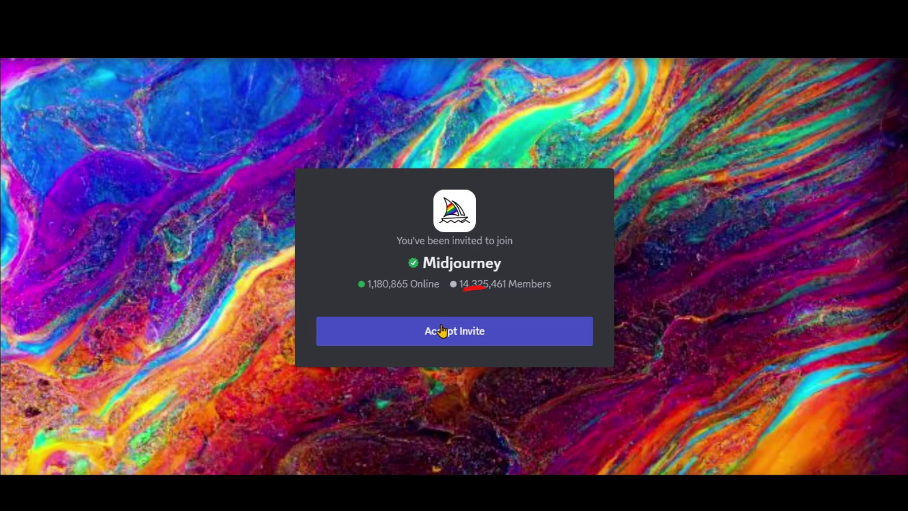
# Join the Midjourney server, then authorize Midjourney Bot for FaceSwap and pass the captcha
pyautogui.click(442, 331)
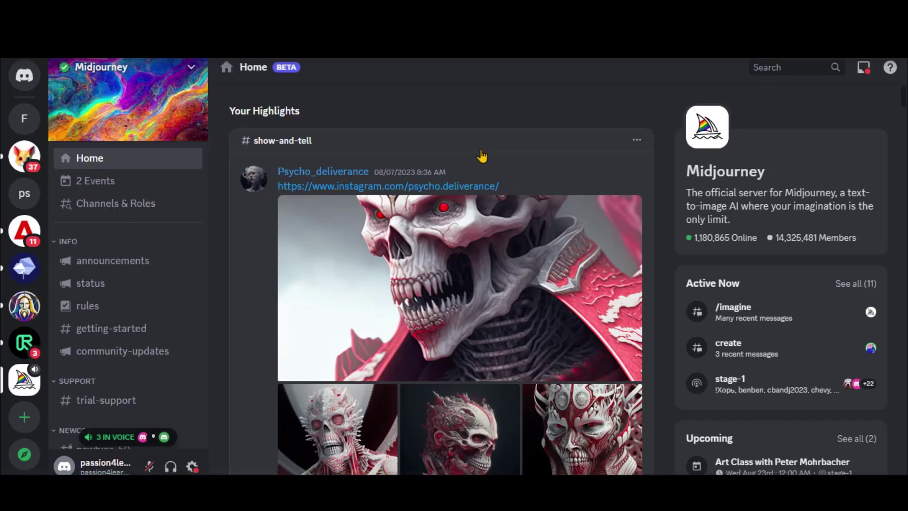
pyautogui.click(142, 267)
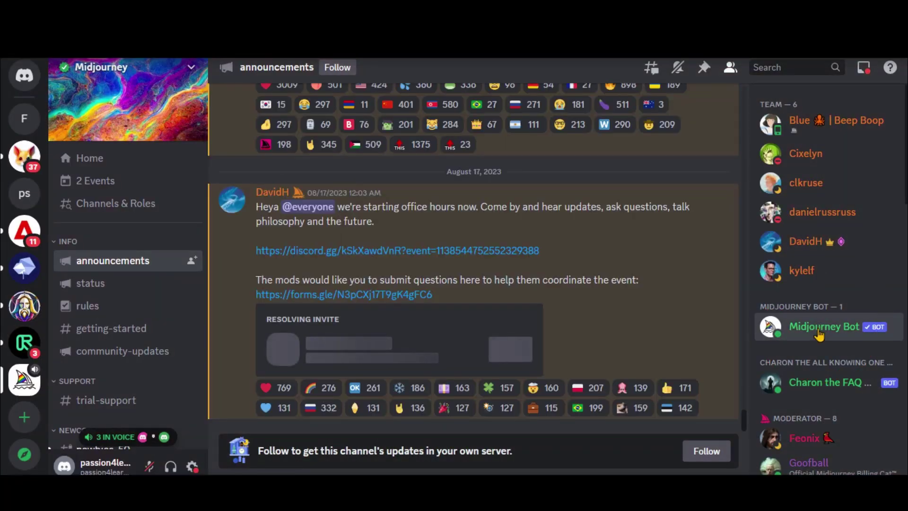
pyautogui.click(819, 333)
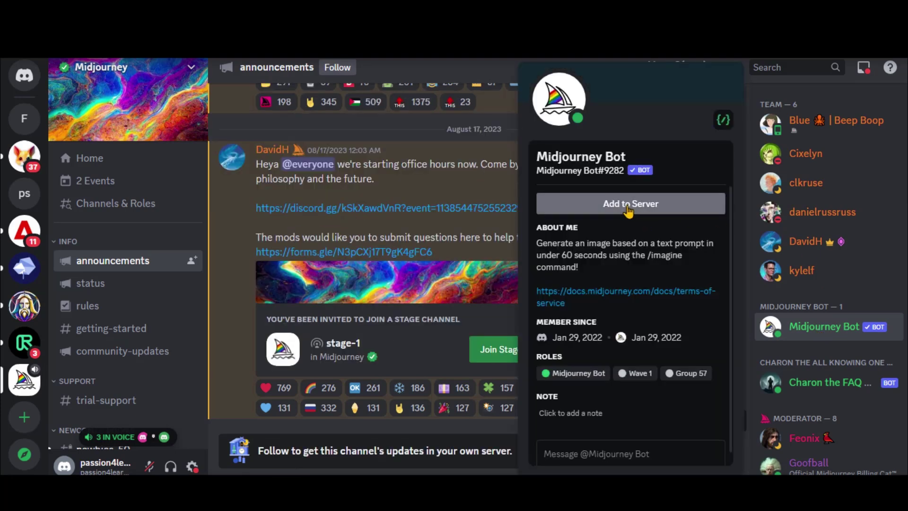
pyautogui.click(629, 211)
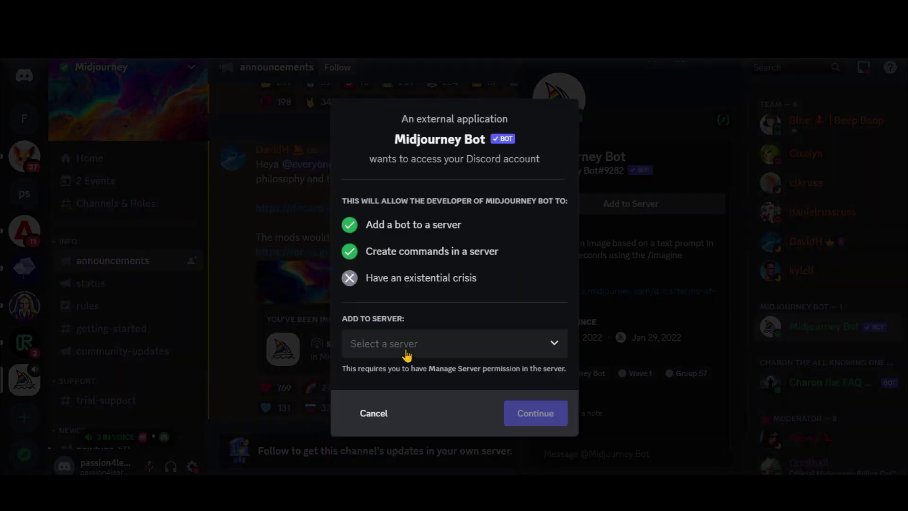
pyautogui.click(409, 355)
pyautogui.click(399, 373)
pyautogui.click(538, 414)
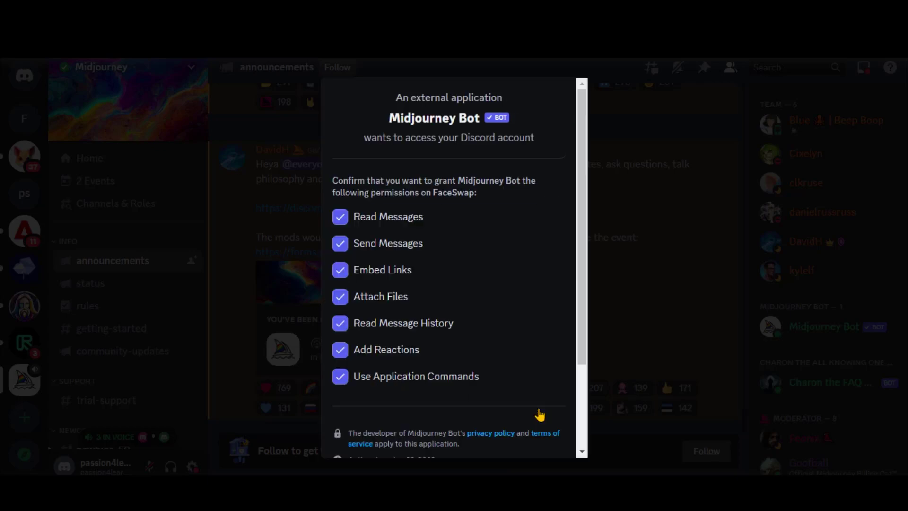
pyautogui.scroll(-3, 539, 414)
pyautogui.click(542, 434)
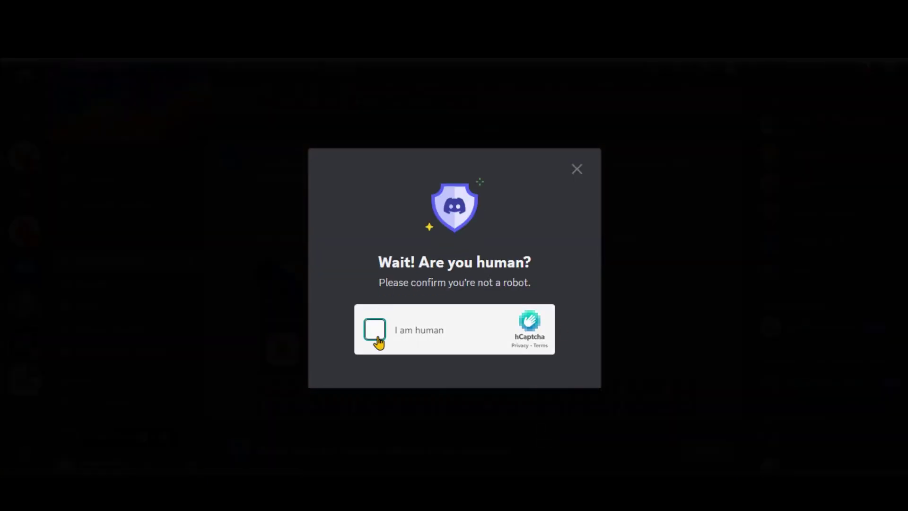
pyautogui.click(377, 335)
pyautogui.click(446, 336)
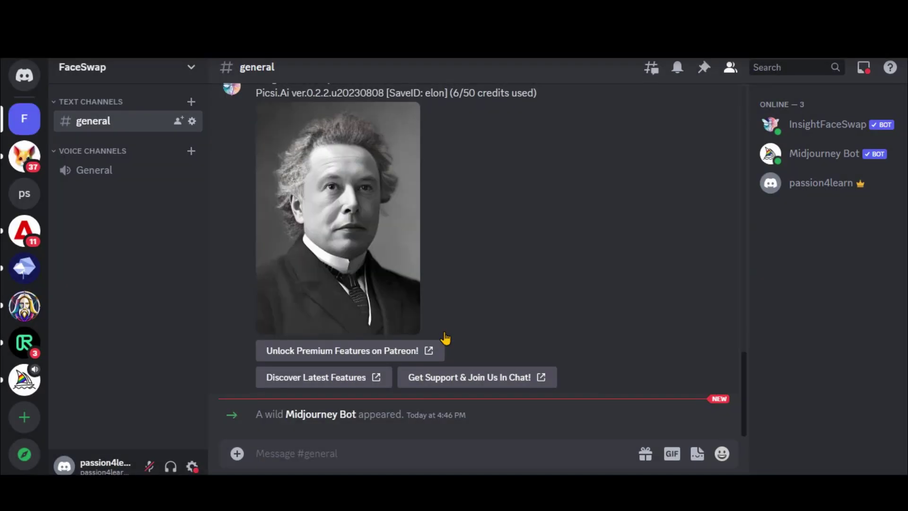
pyautogui.moveTo(255, 421); pyautogui.dragTo(446, 424)
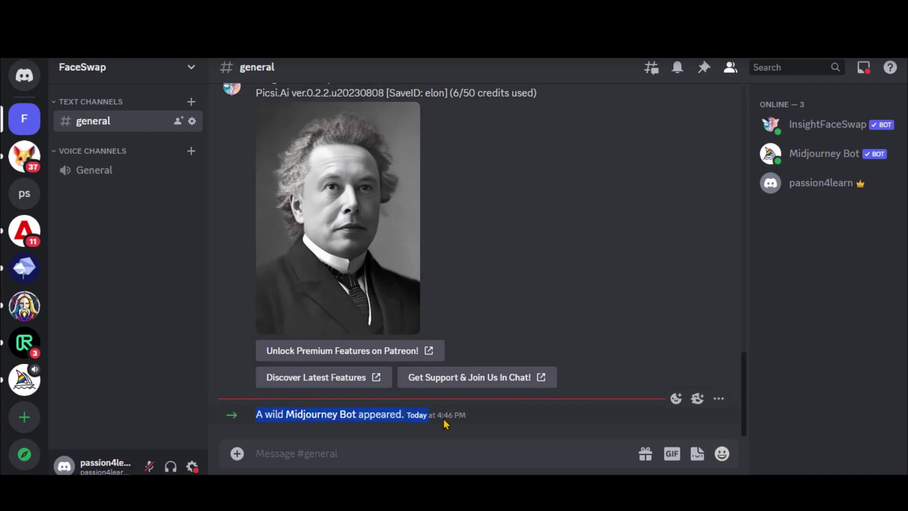
# Send Midjourney /imagine 'a renaissance portrait of a man, looking at the camera, old school, clean shaved', then switch to BlueWillow
pyautogui.write('ima')
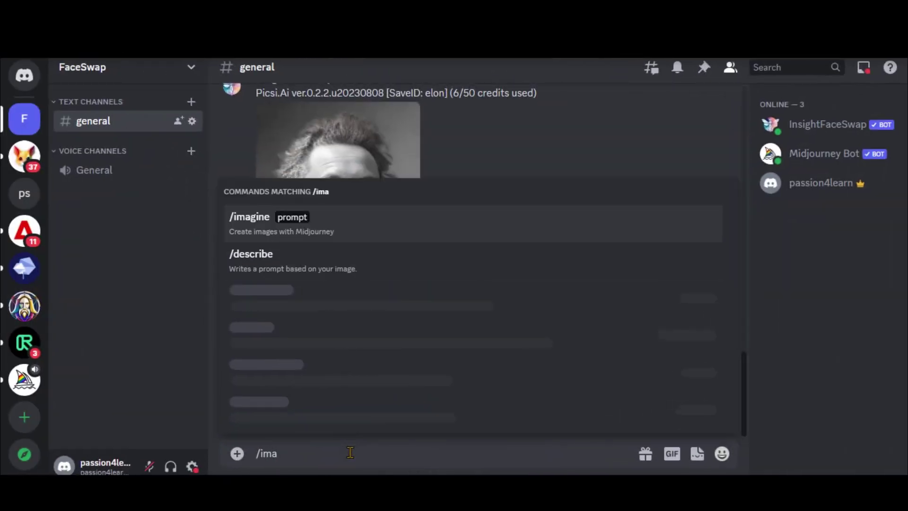
pyautogui.press('Tab')
pyautogui.write('a renaissance portrait of a man, looking at the camera, old school, clean shaved')
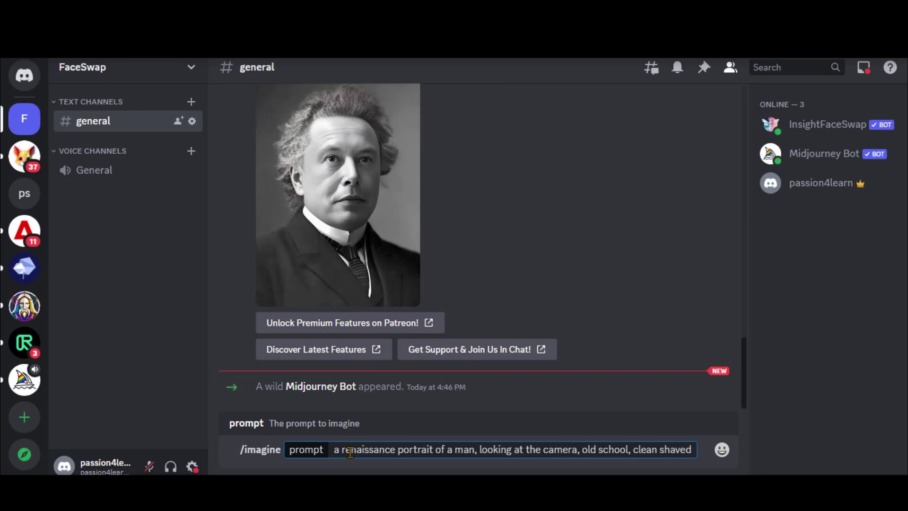
pyautogui.press('Return')
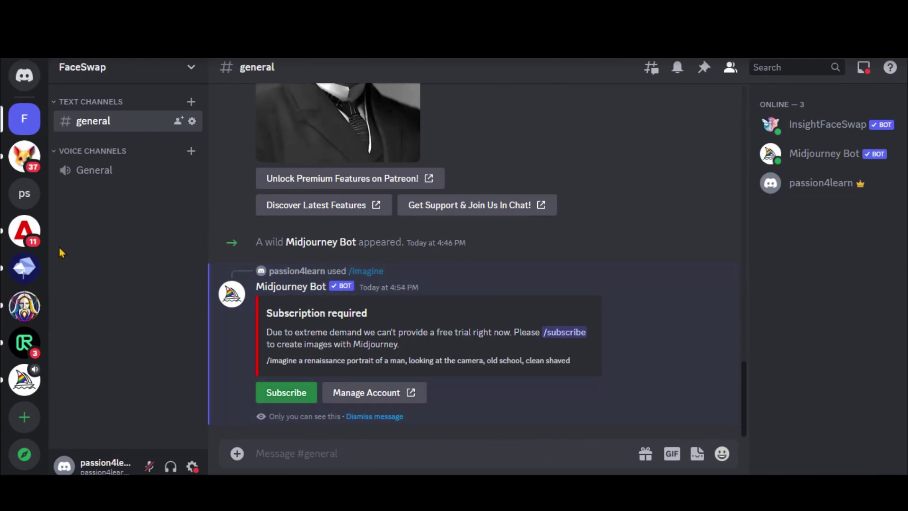
pyautogui.click(26, 268)
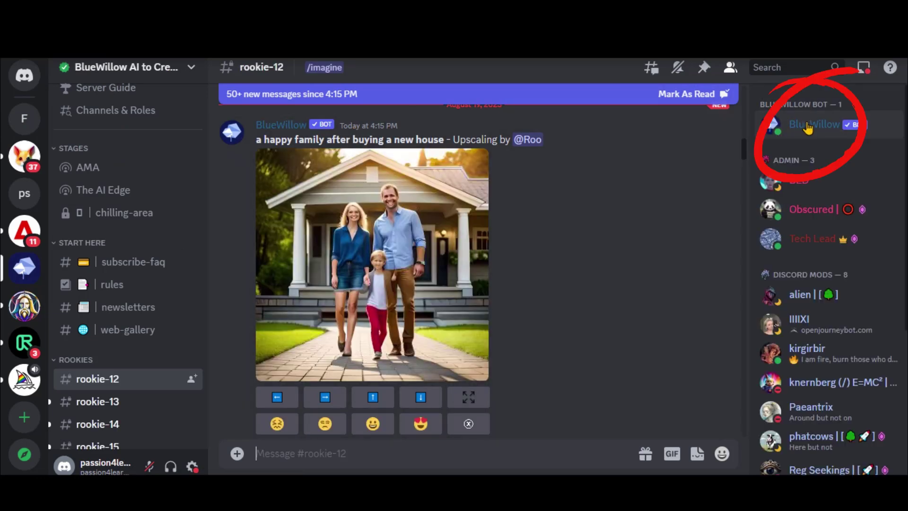
# Add the BlueWillow bot to FaceSwap from its profile card, authorizing it and passing the captcha
pyautogui.click(808, 126)
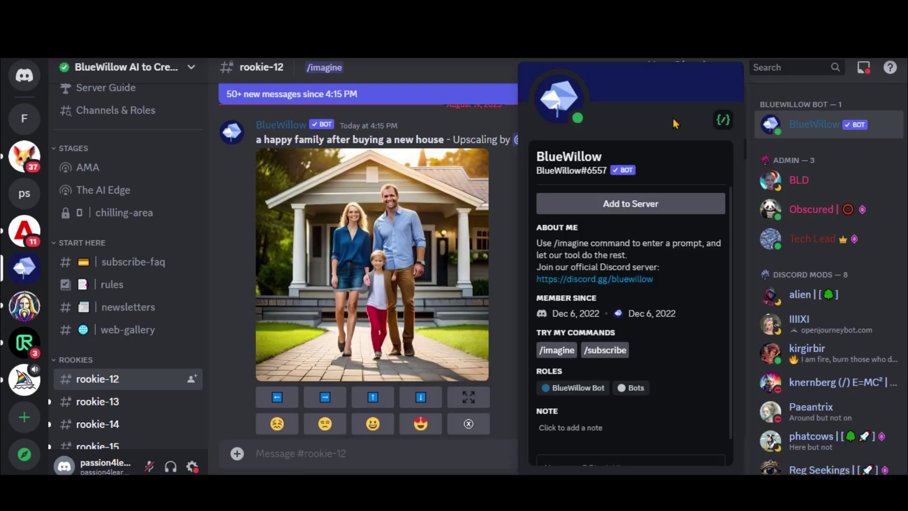
pyautogui.click(643, 205)
pyautogui.click(421, 346)
pyautogui.click(376, 371)
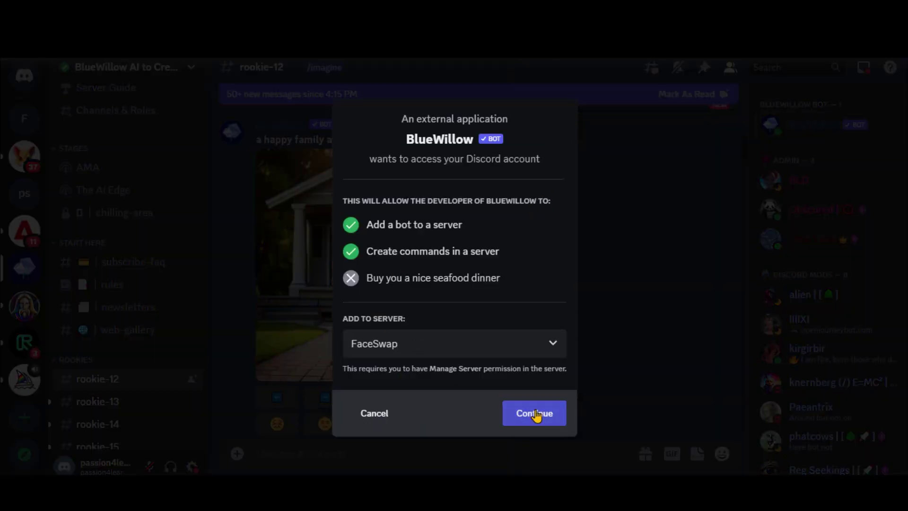
pyautogui.click(536, 414)
pyautogui.click(539, 438)
pyautogui.click(375, 331)
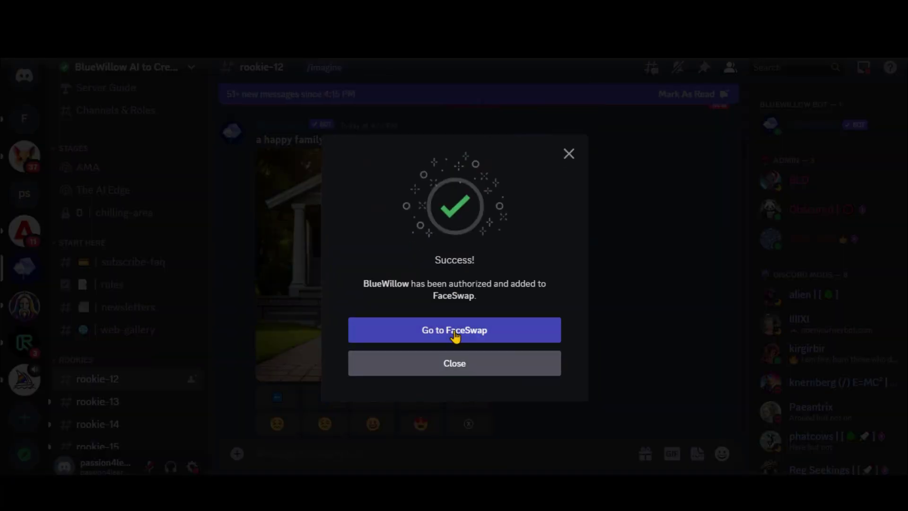
pyautogui.click(456, 337)
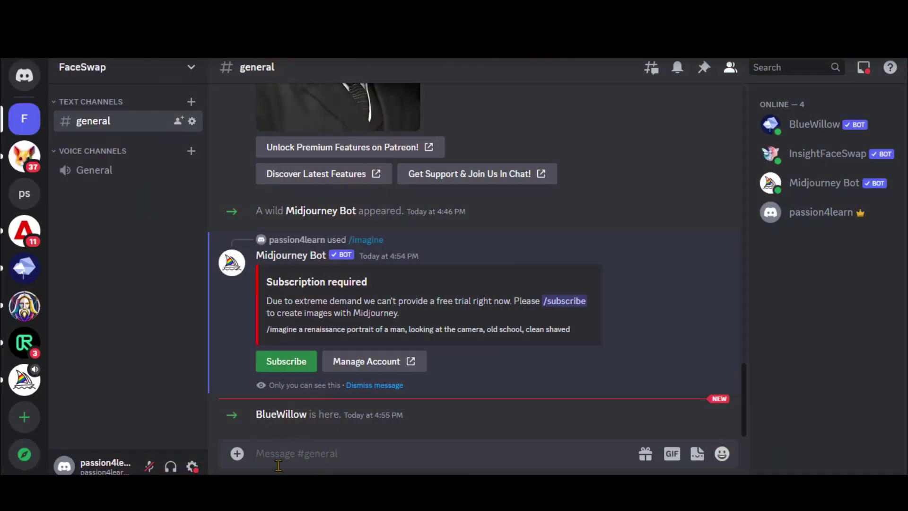
# Send the pasted renaissance portrait prompt through BlueWillow's /imagine command
pyautogui.write('/imag')
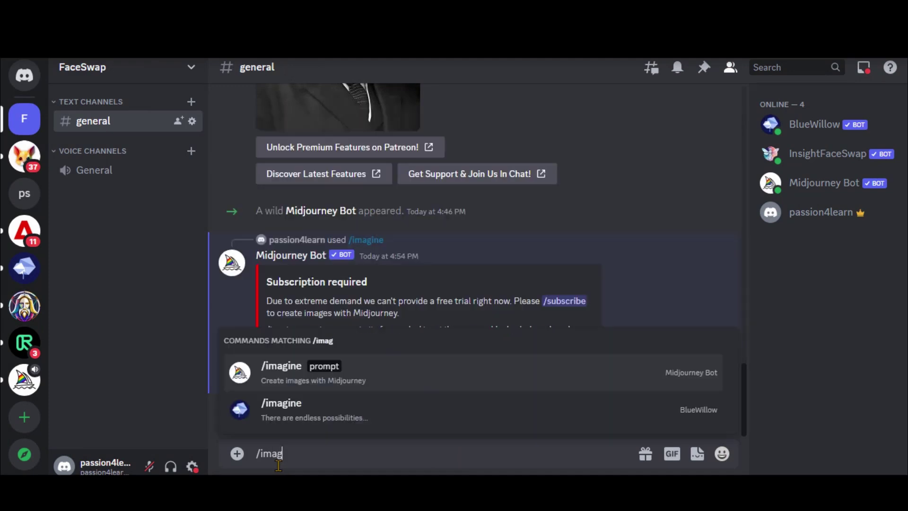
pyautogui.click(277, 410)
pyautogui.write('a renaissance portrait of a man, looking at the camera, old school, clean shaved')
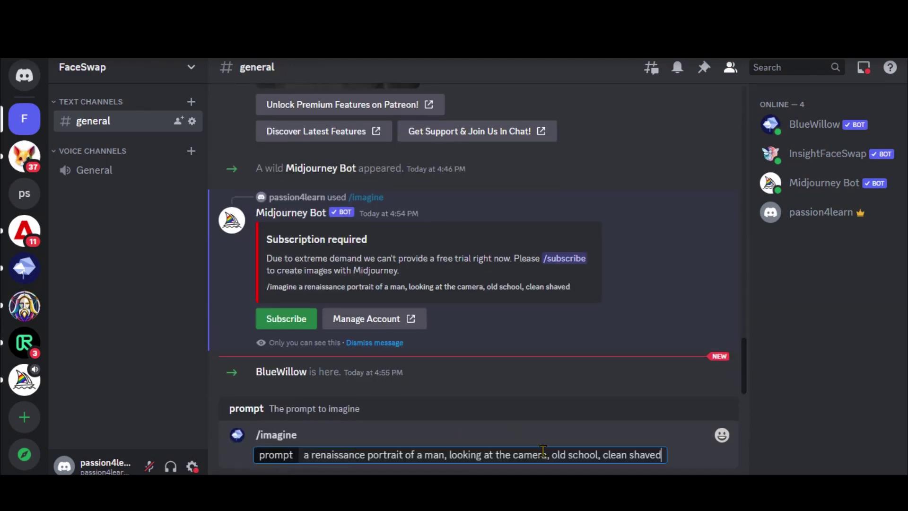
pyautogui.press('Return')
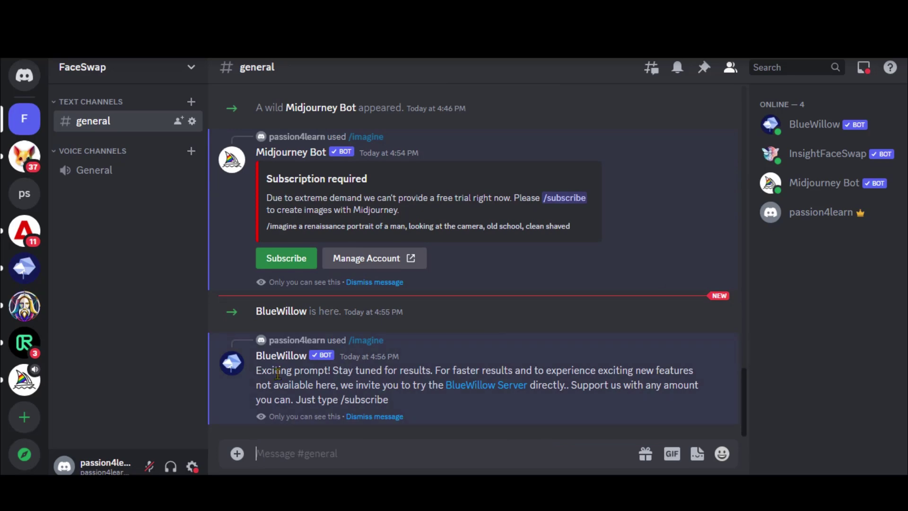
pyautogui.moveTo(257, 373)
pyautogui.mouseDown()
pyautogui.moveTo(400, 400)
pyautogui.moveTo(268, 392)
pyautogui.mouseUp()
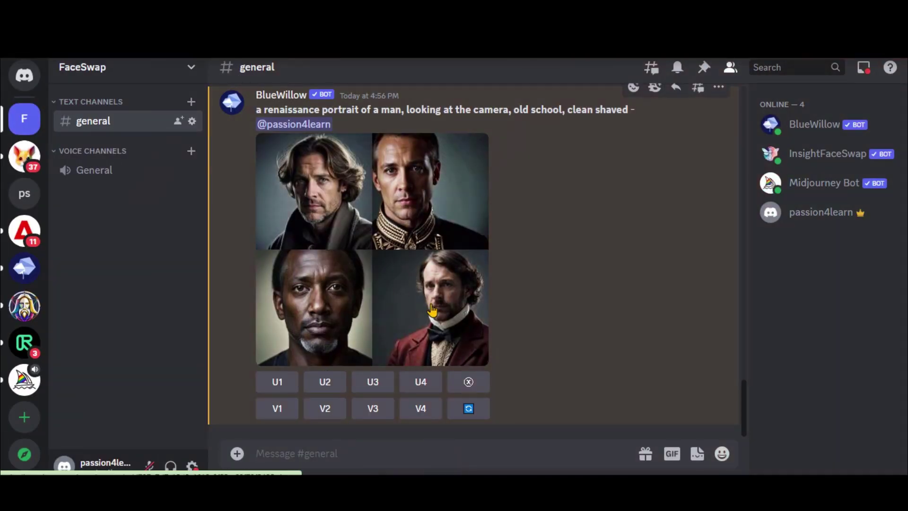
# Preview the four-portrait grid and upscale the fourth, the man in the red coat (U4)
pyautogui.click(432, 310)
pyautogui.click(642, 317)
pyautogui.click(423, 383)
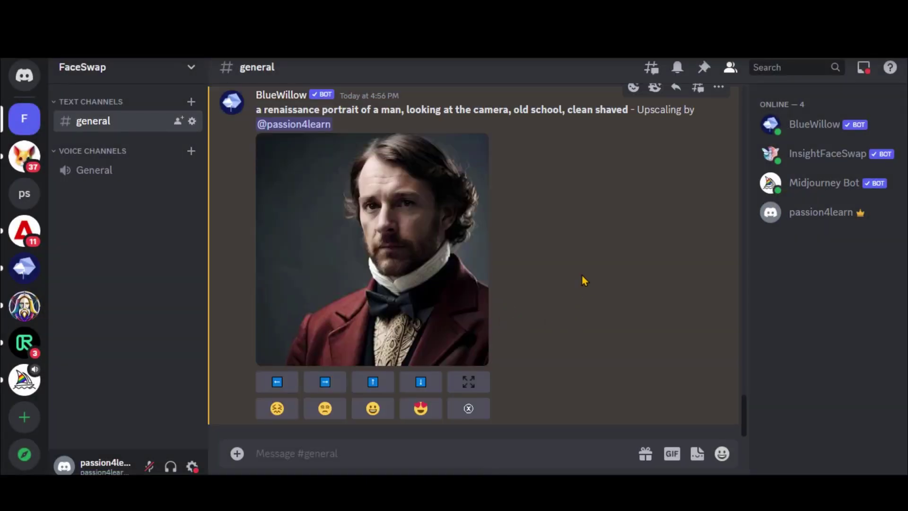
# Send the upscaled BlueWillow portrait to InsightFaceSwap's INSwapper app to swap in the saved elon face
pyautogui.rightClick(378, 279)
pyautogui.moveTo(428, 347)
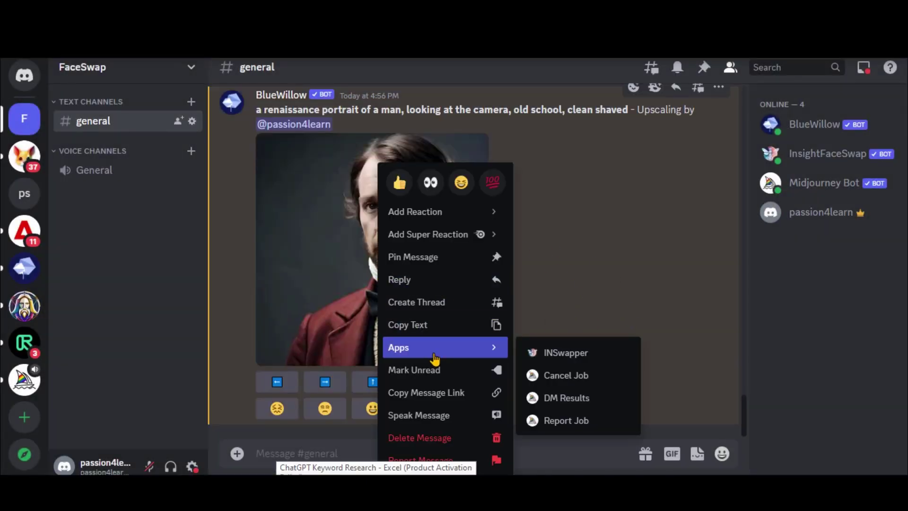
pyautogui.click(580, 351)
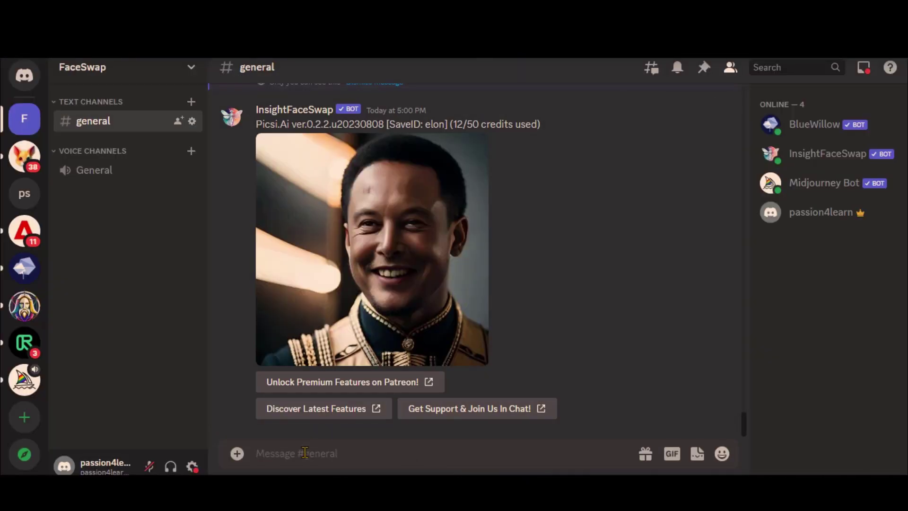
pyautogui.click(308, 454)
pyautogui.write('/saveid')
# Save trump.jpg and buffet.jpg as face IDs named trump and buffet with /saveid
pyautogui.click(298, 424)
pyautogui.moveTo(331, 391); pyautogui.dragTo(350, 416)
pyautogui.press('Return')
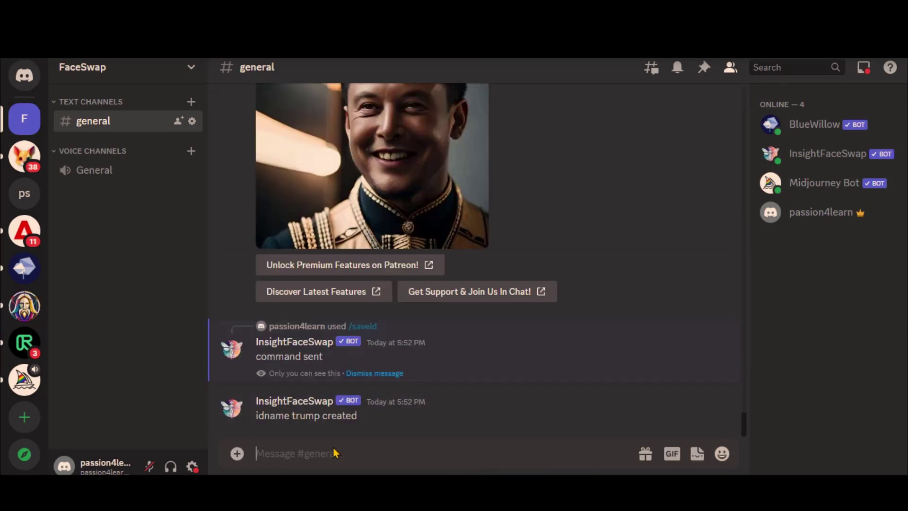
pyautogui.write('/saveid')
pyautogui.press('Tab')
pyautogui.moveTo(274, 451); pyautogui.dragTo(363, 416)
pyautogui.write('t')
pyautogui.press('Return')
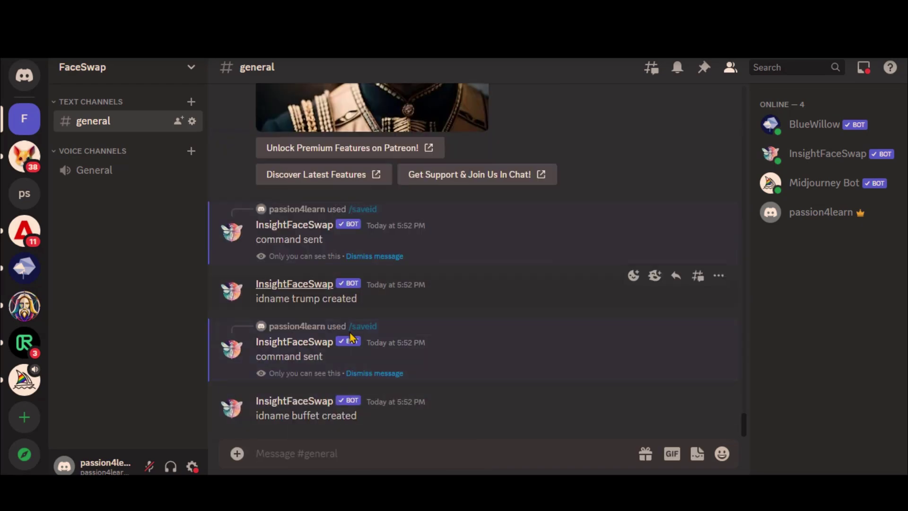
# Run /swapid with man.jpg attached as the target image
pyautogui.write('/s')
pyautogui.press('Tab')
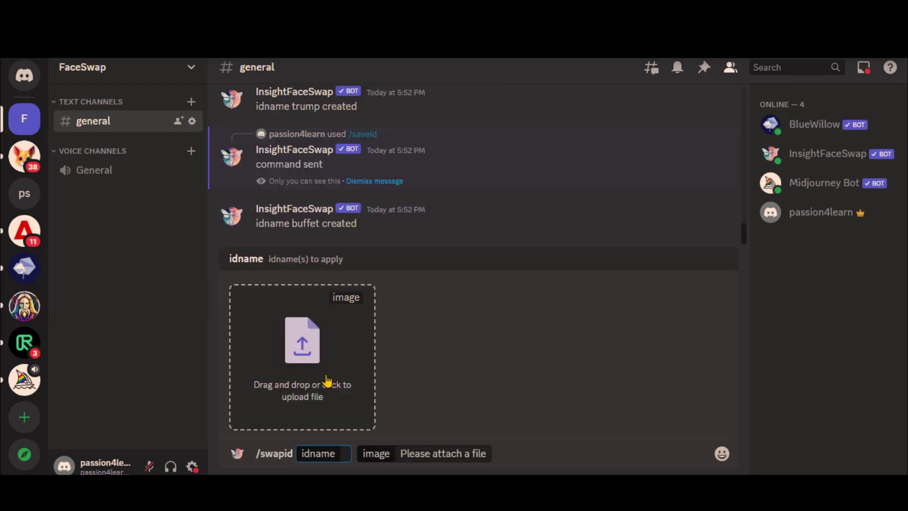
pyautogui.moveTo(327, 381); pyautogui.dragTo(312, 387)
pyautogui.write('man')
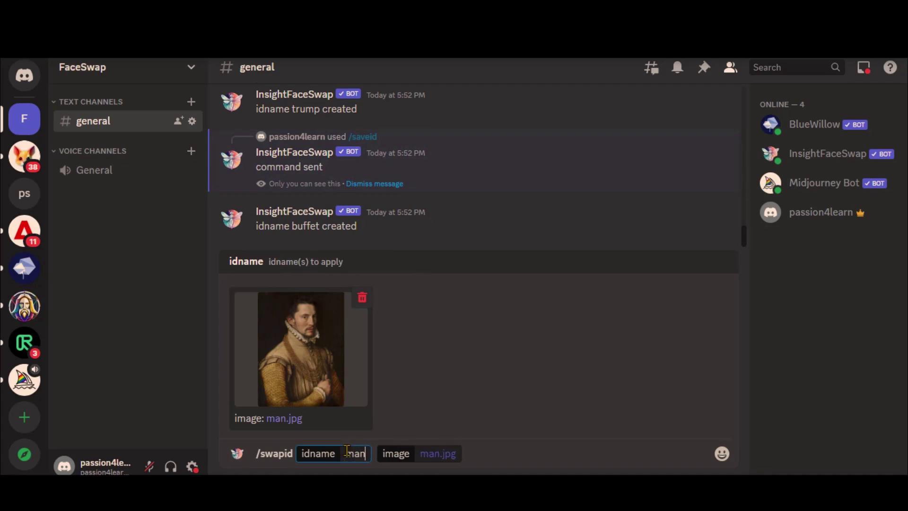
pyautogui.press('Return')
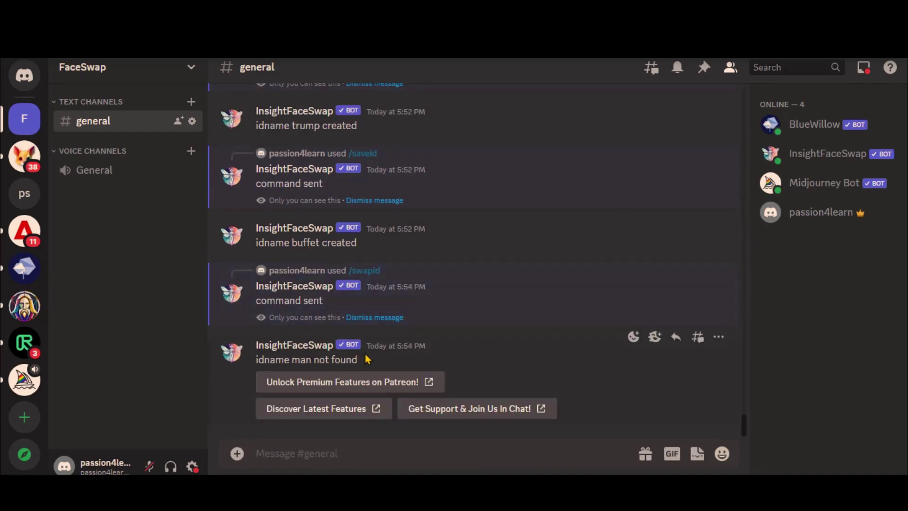
# Rerun /swapid to put the buffet face on man.jpg and enlarge the swapped portrait
pyautogui.scroll(3, 367, 359)
pyautogui.write('/swa')
pyautogui.press('Tab')
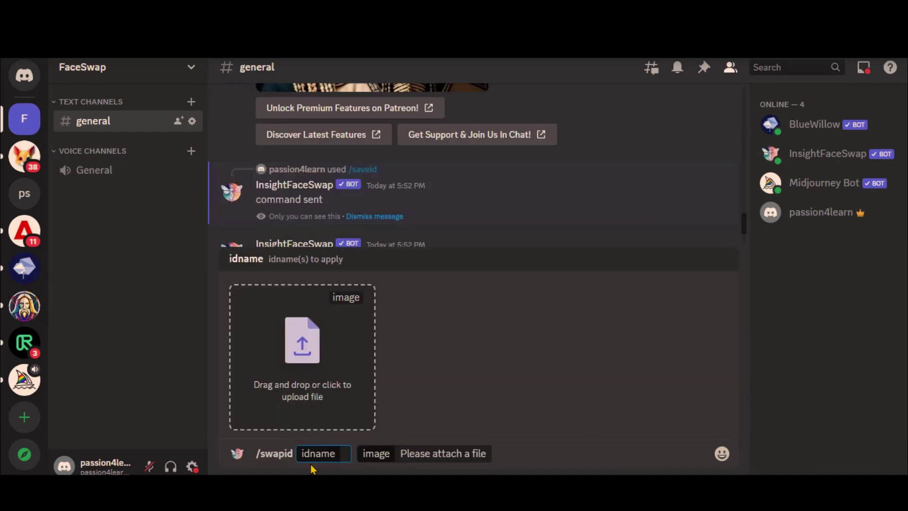
pyautogui.moveTo(313, 469)
pyautogui.mouseDown()
pyautogui.moveTo(419, 375)
pyautogui.moveTo(309, 359)
pyautogui.mouseUp()
pyautogui.press('Return')
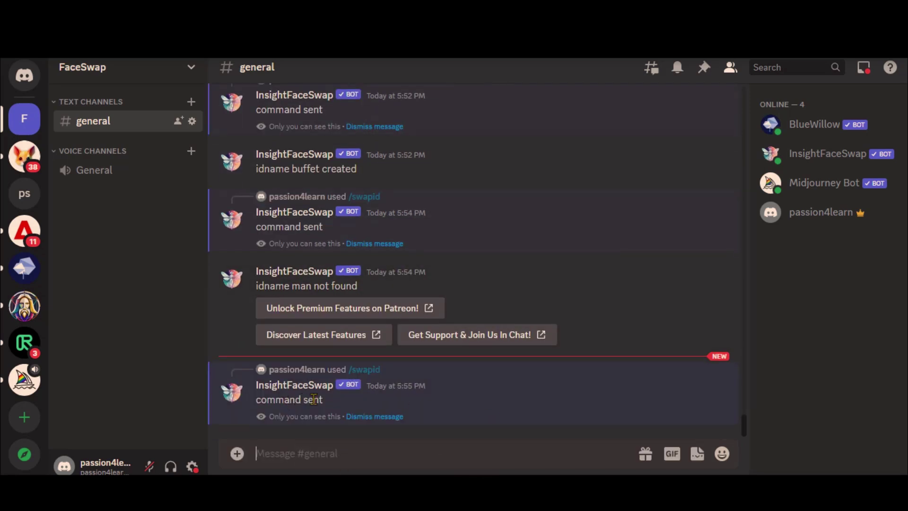
pyautogui.click(400, 237)
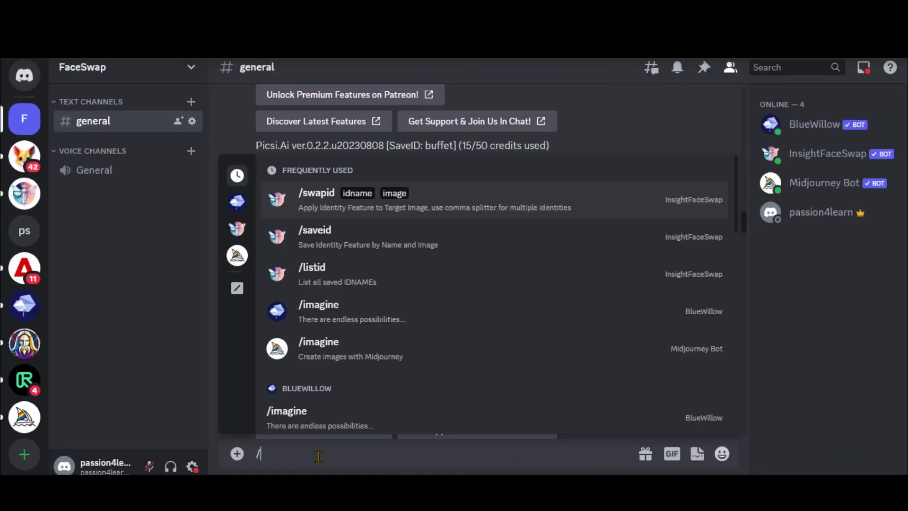
# List the saved face IDs with /listid and highlight the bot's reply
pyautogui.press('Return')
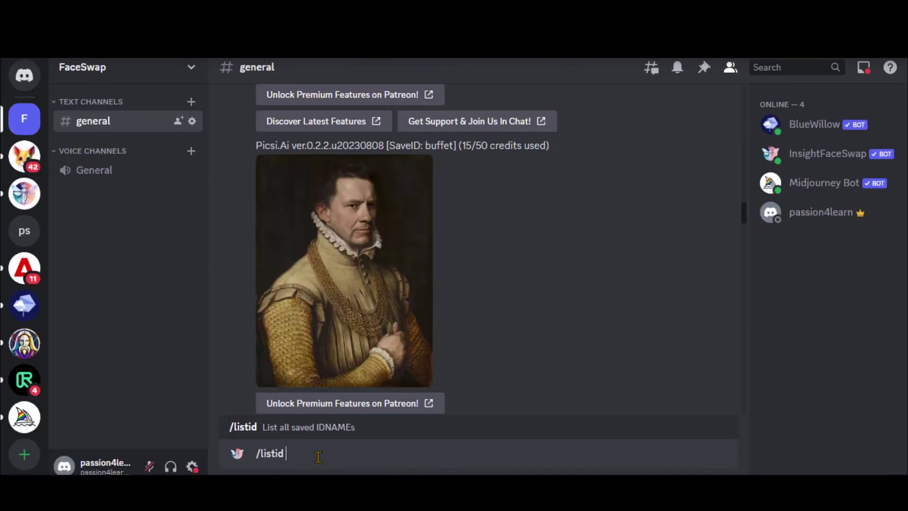
pyautogui.press('Return')
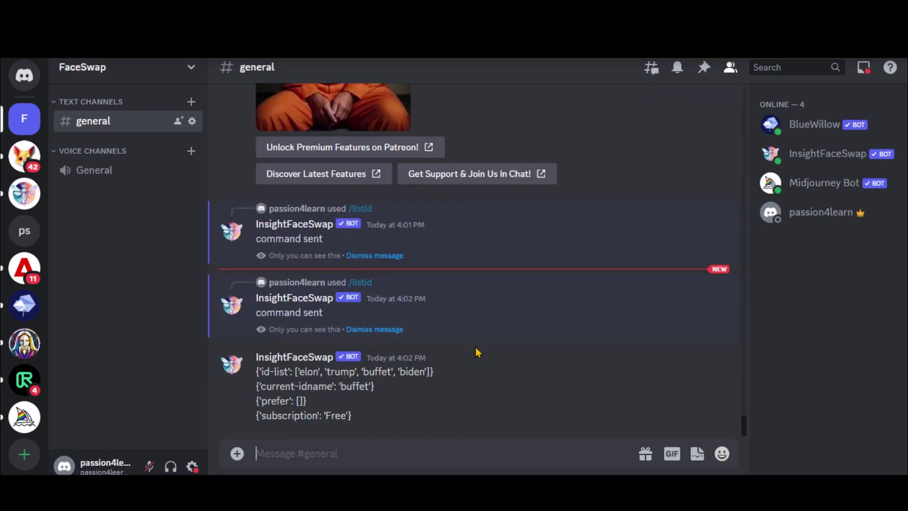
pyautogui.moveTo(258, 372); pyautogui.dragTo(377, 402)
pyautogui.click(387, 407)
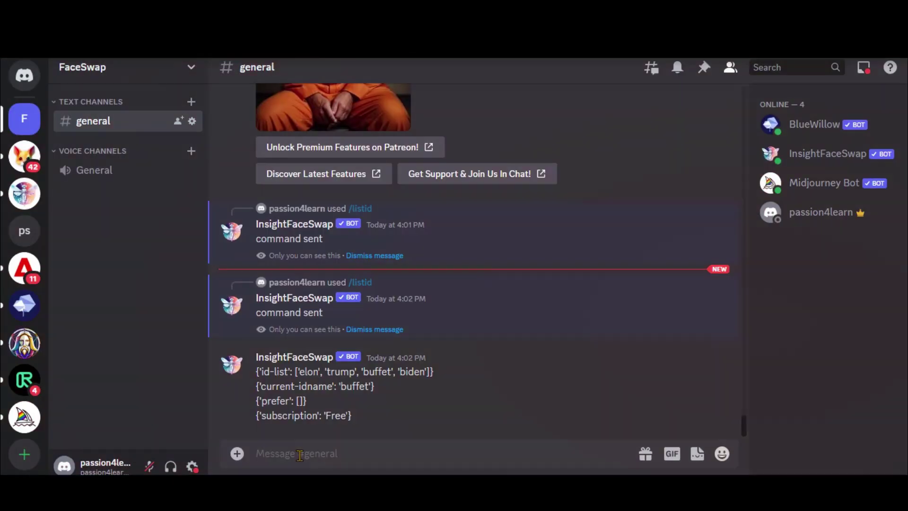
# Delete the saved buffet face ID with /delid
pyautogui.click(300, 454)
pyautogui.write('/delid')
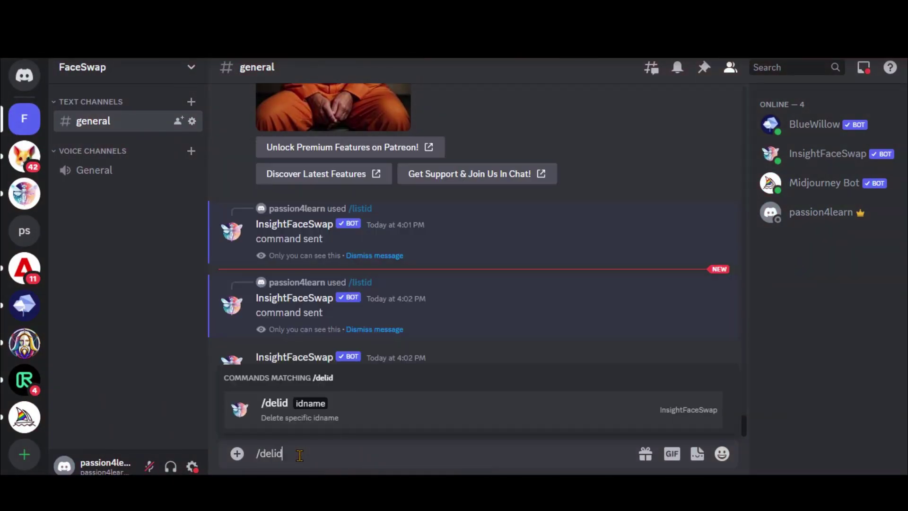
pyautogui.press('Tab')
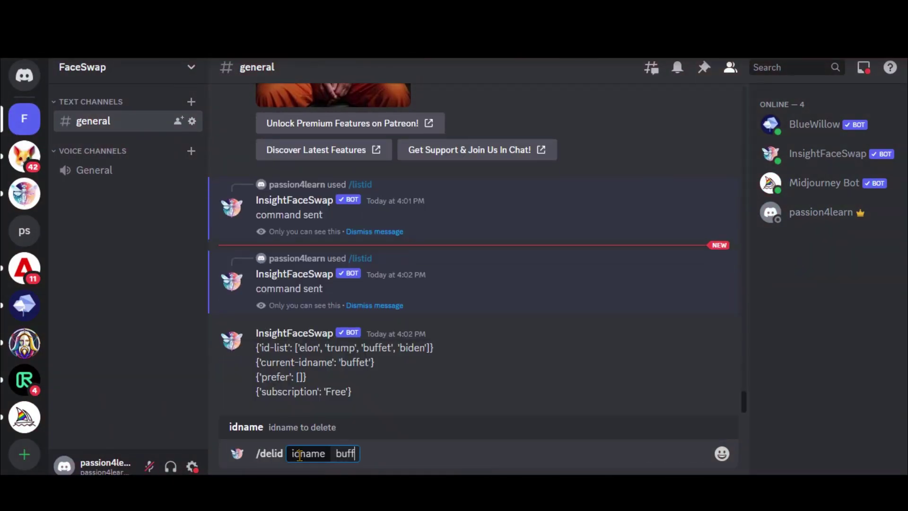
pyautogui.press('Return')
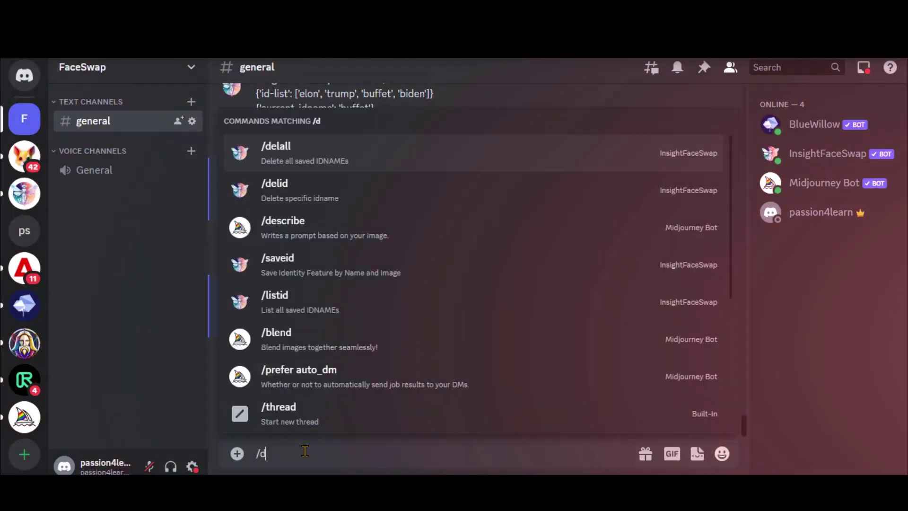
# Send /delall to request deleting every saved face ID
pyautogui.write('el')
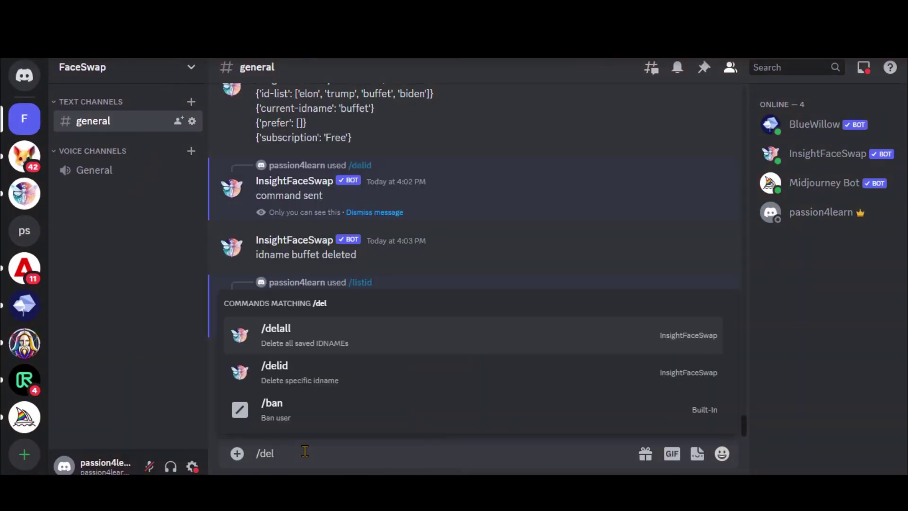
pyautogui.write('all')
pyautogui.press('Tab')
pyautogui.press('Return')
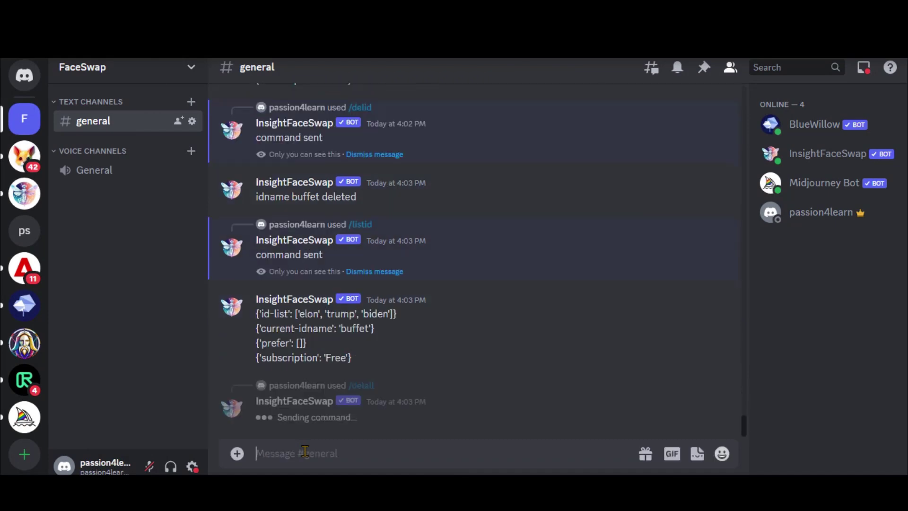